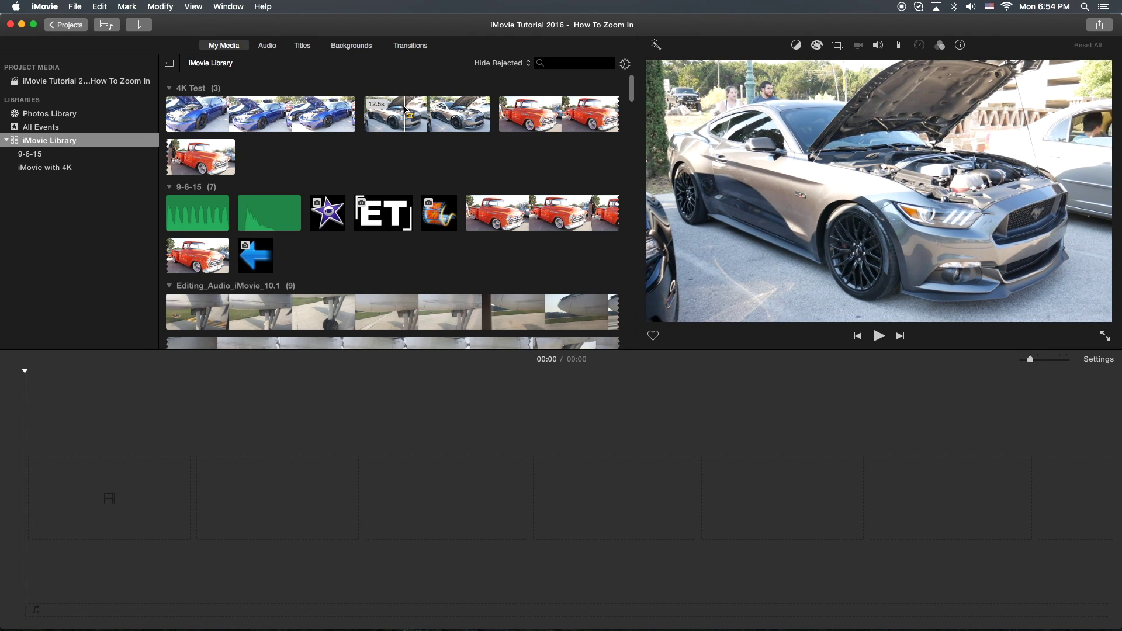
Step: Add the 12.5-second Mustang clip from 4K Test to the timeline and mute its audio
left_click(401, 105)
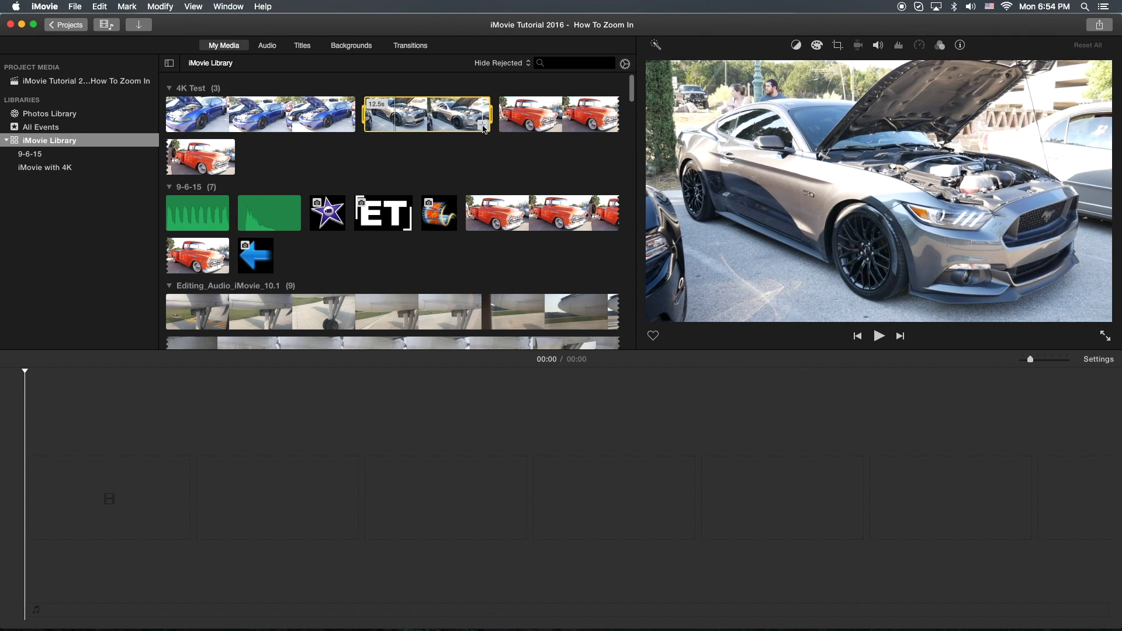
left_click(410, 106)
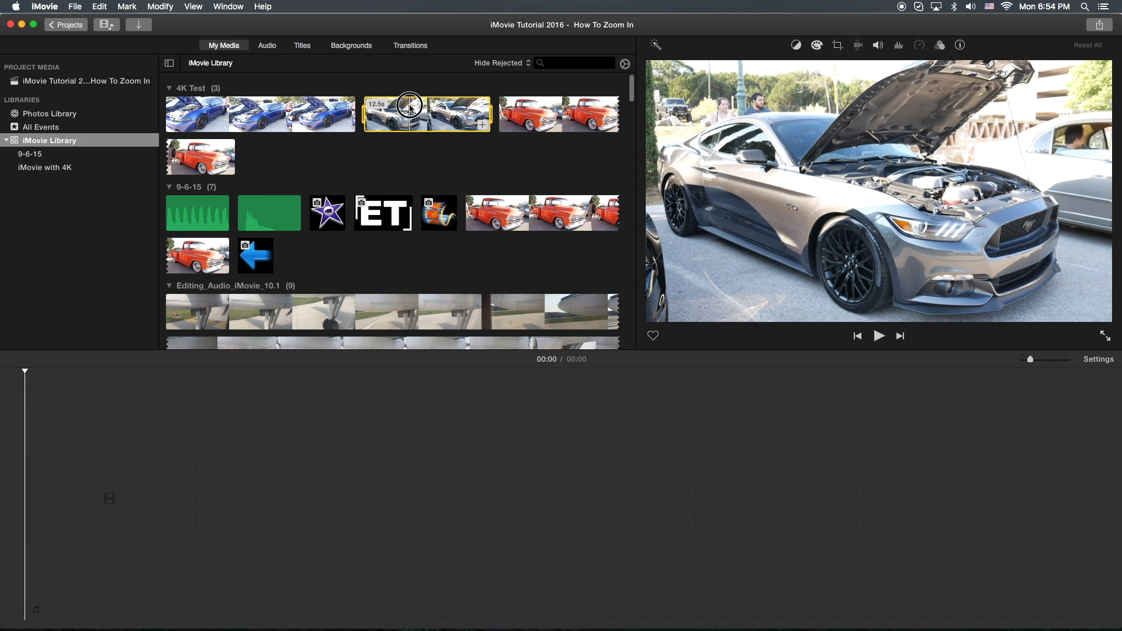
left_click_drag(411, 106, 144, 490)
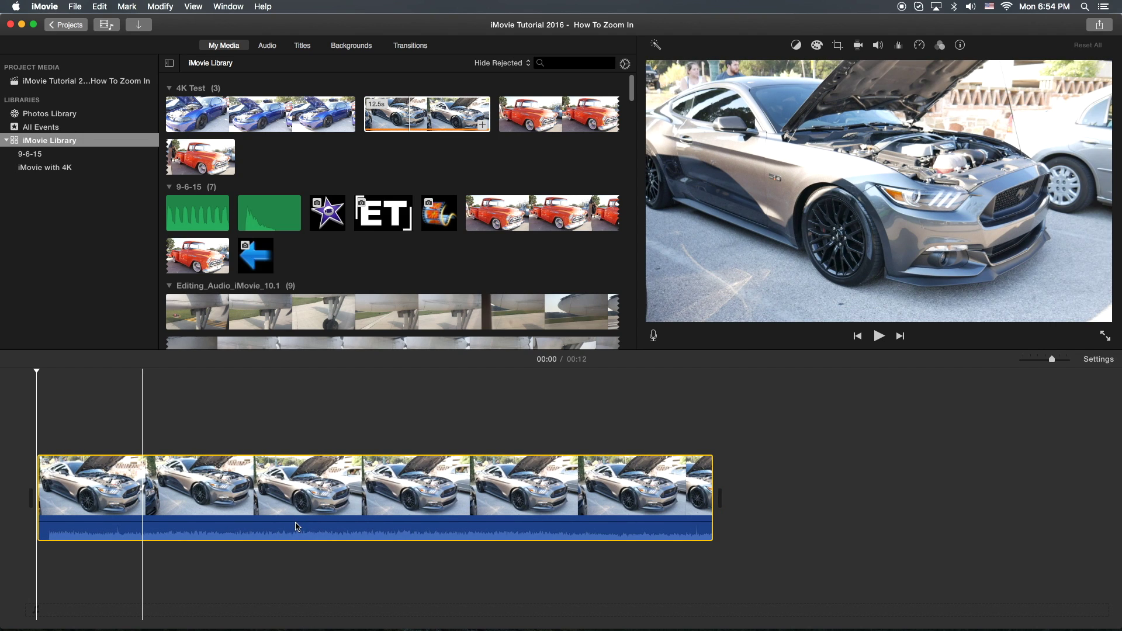
left_click_drag(296, 526, 296, 542)
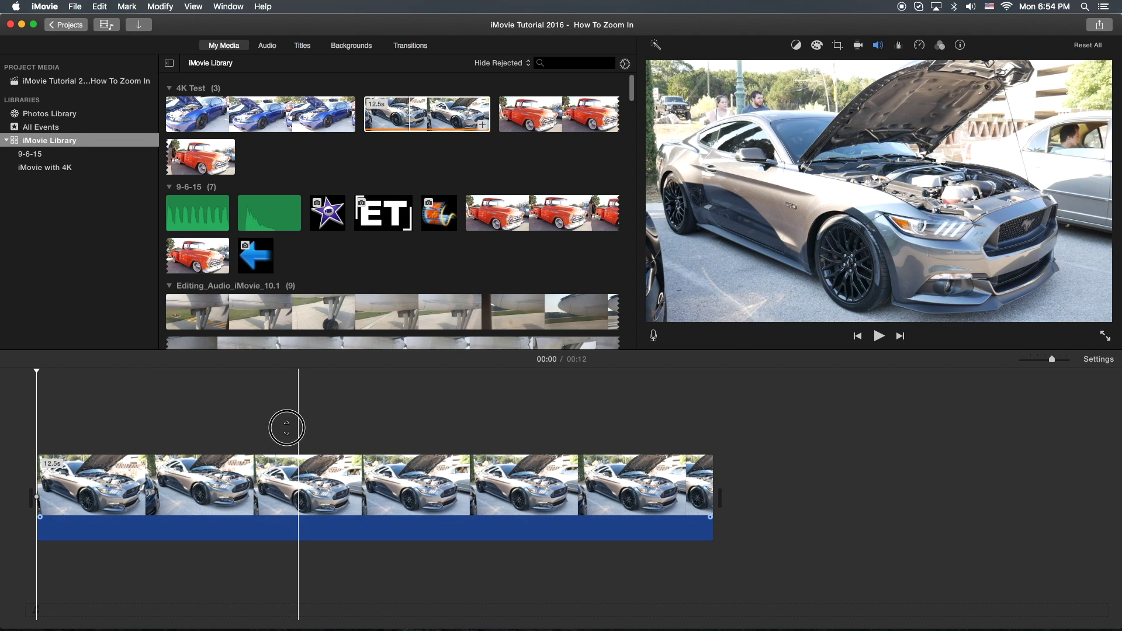
Step: Place the playhead at about 00:04 for the first split and select the clip
left_click(286, 428)
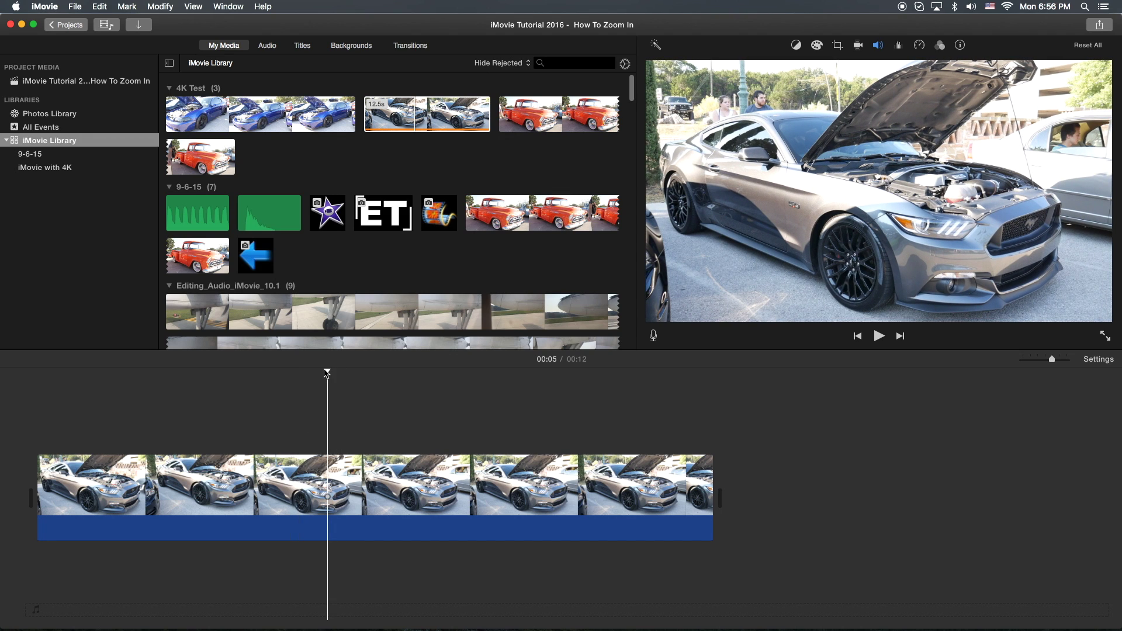
left_click_drag(326, 373, 310, 389)
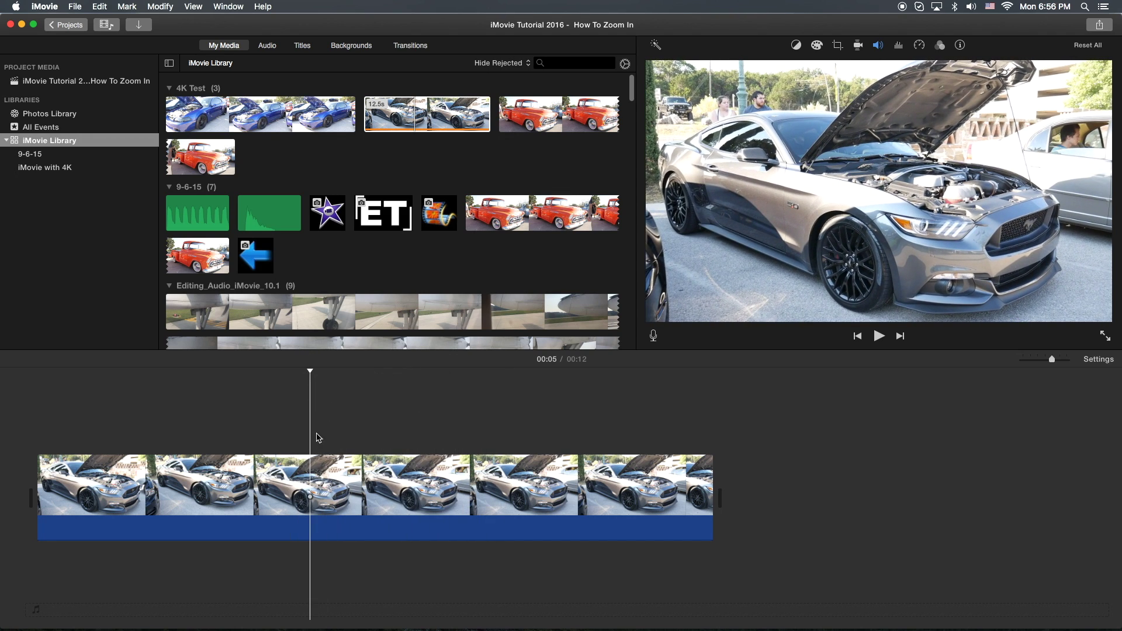
left_click(311, 484)
Step: Split the Mustang clip at the playhead with Modify > Split Clip
right_click(312, 482)
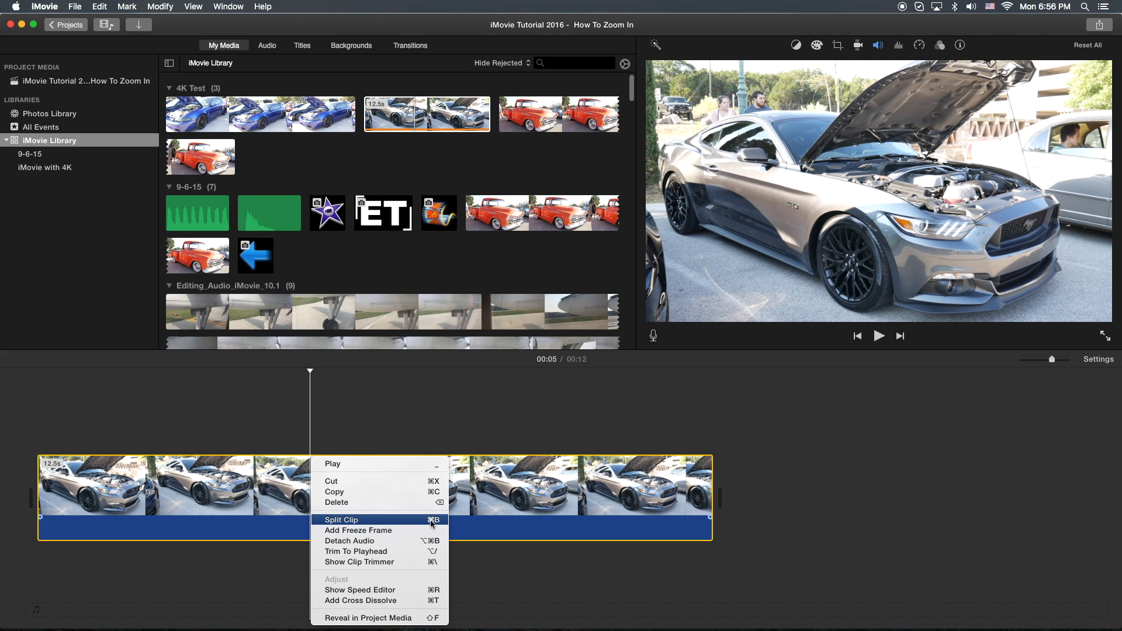
key("Escape")
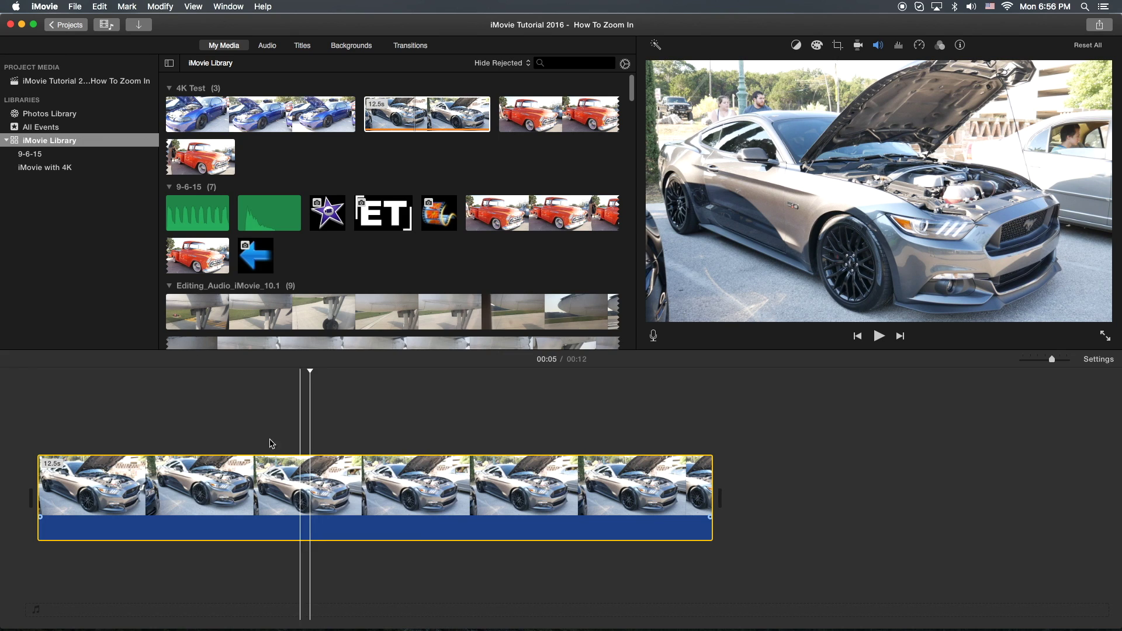
left_click(158, 6)
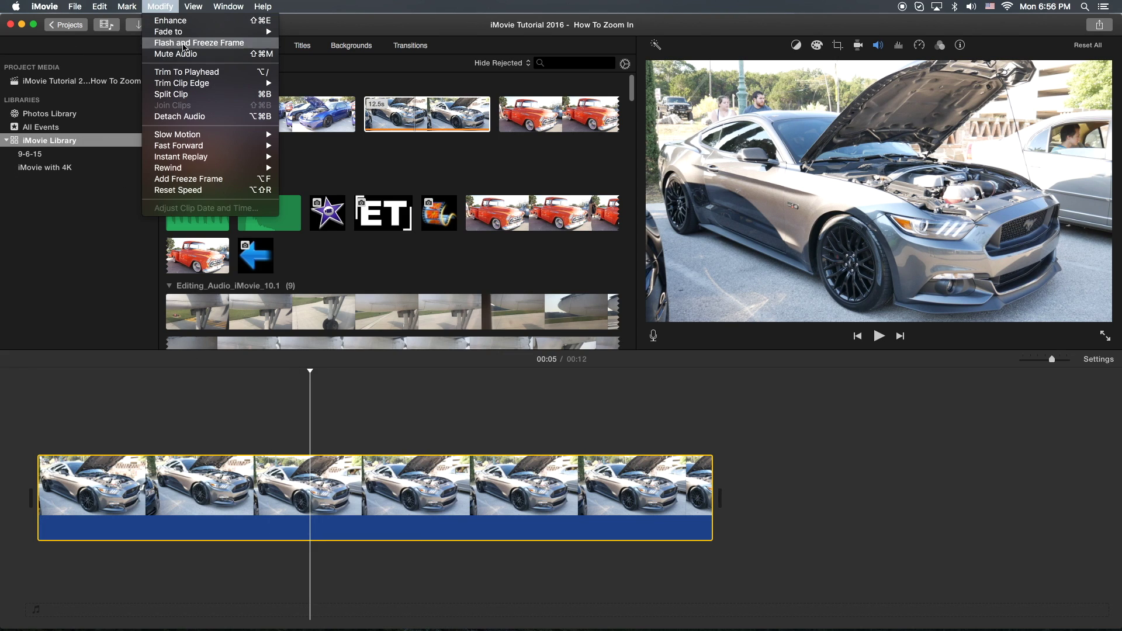
left_click(193, 95)
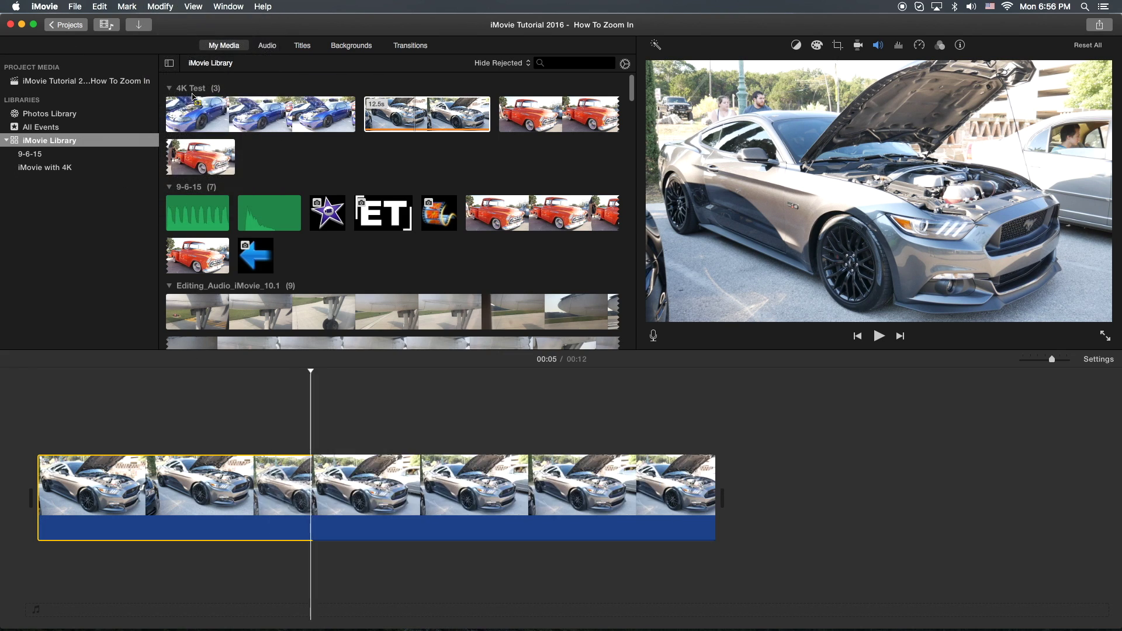
Step: Split the second part again further on, isolating a 2.5-second middle section
left_click_drag(398, 389, 445, 399)
left_click(447, 468)
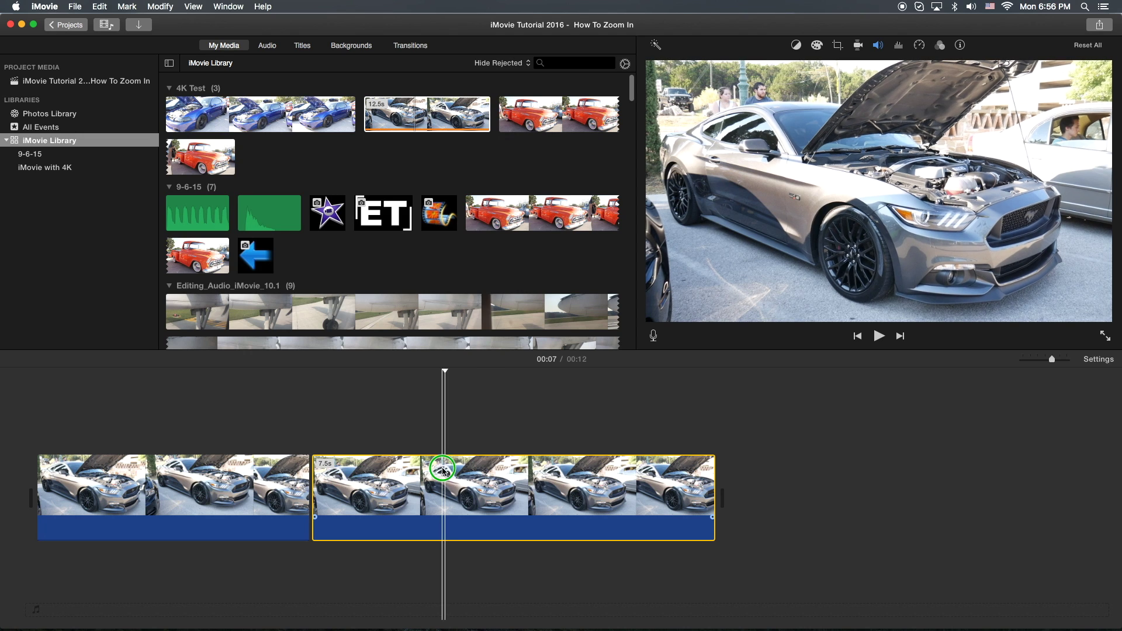
right_click(444, 460)
left_click(481, 521)
left_click(354, 494)
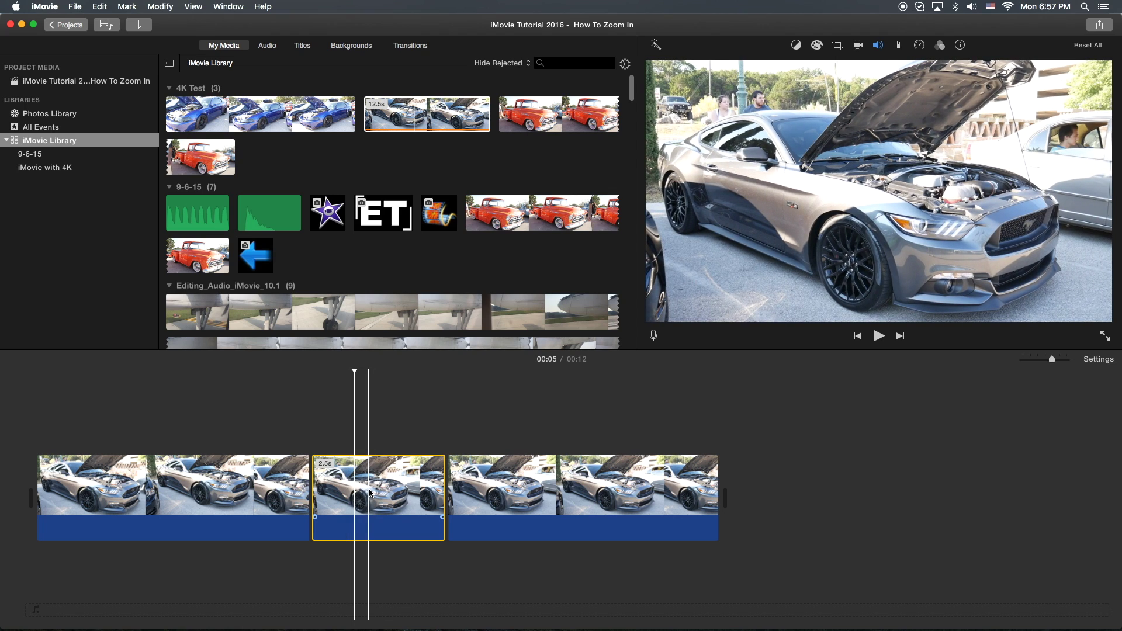
Step: Give the 2.5-second middle clip Crop to Fill framing
left_click(371, 493)
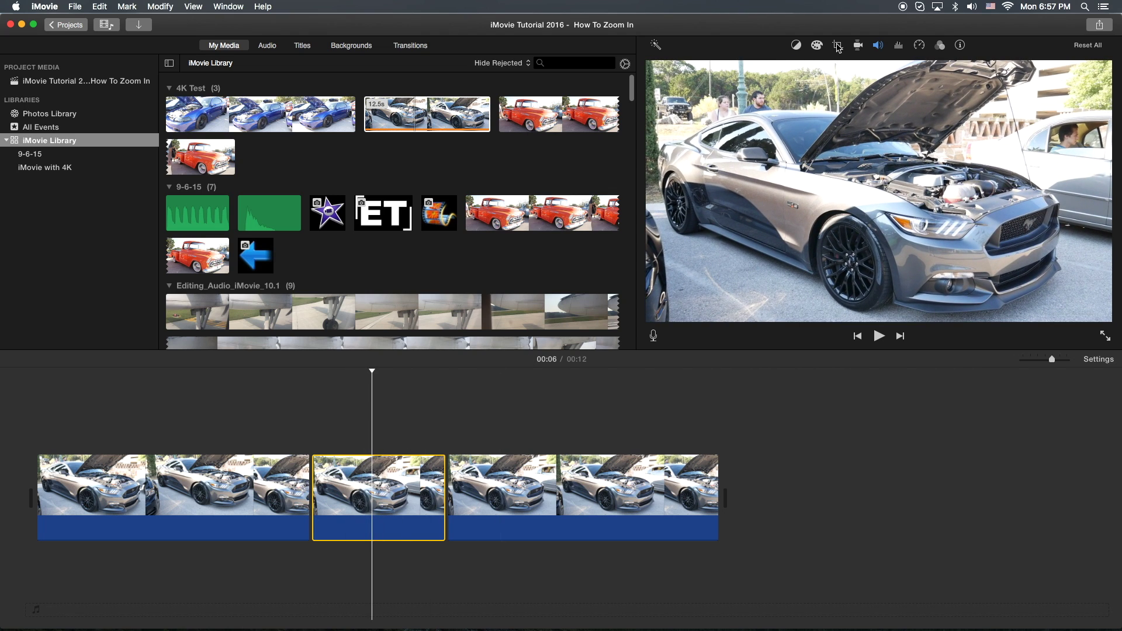
left_click(838, 47)
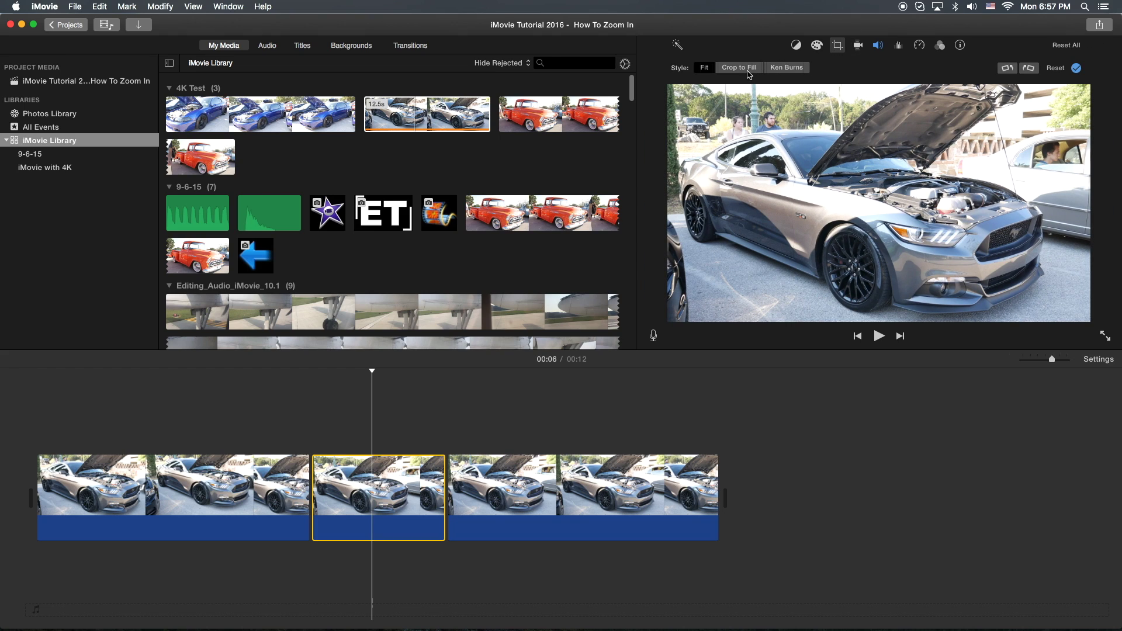
left_click(748, 72)
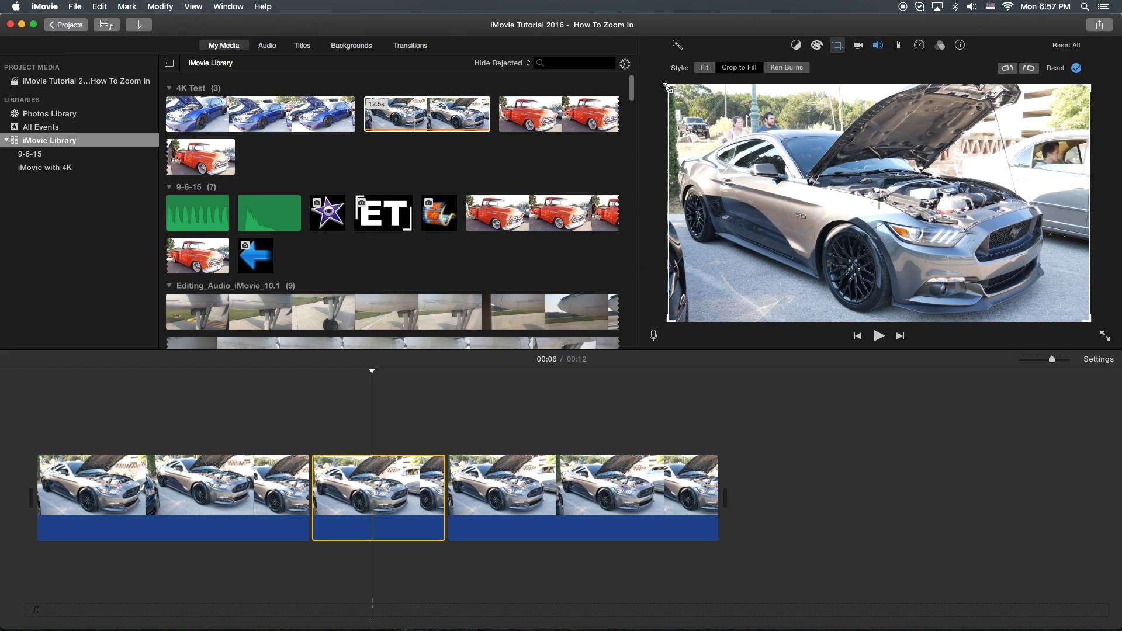
Step: Resize and position the crop frame over the Mustang's engine bay and headlight
left_click_drag(667, 87, 857, 201)
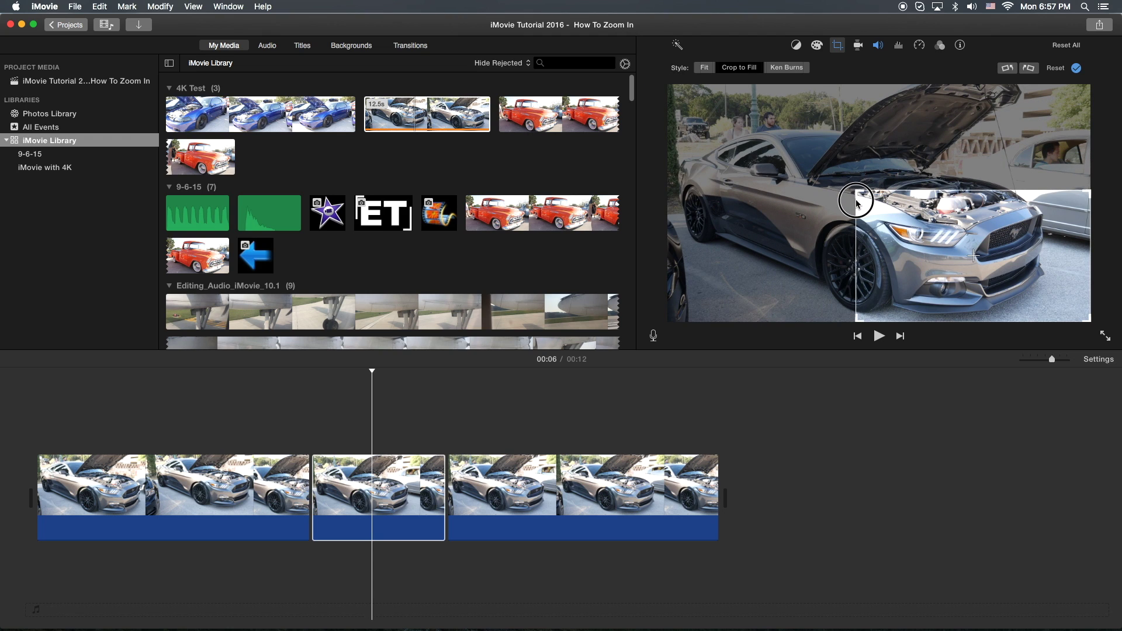
left_click_drag(941, 251, 907, 190)
left_click_drag(1057, 259, 1017, 238)
left_click_drag(961, 176, 982, 199)
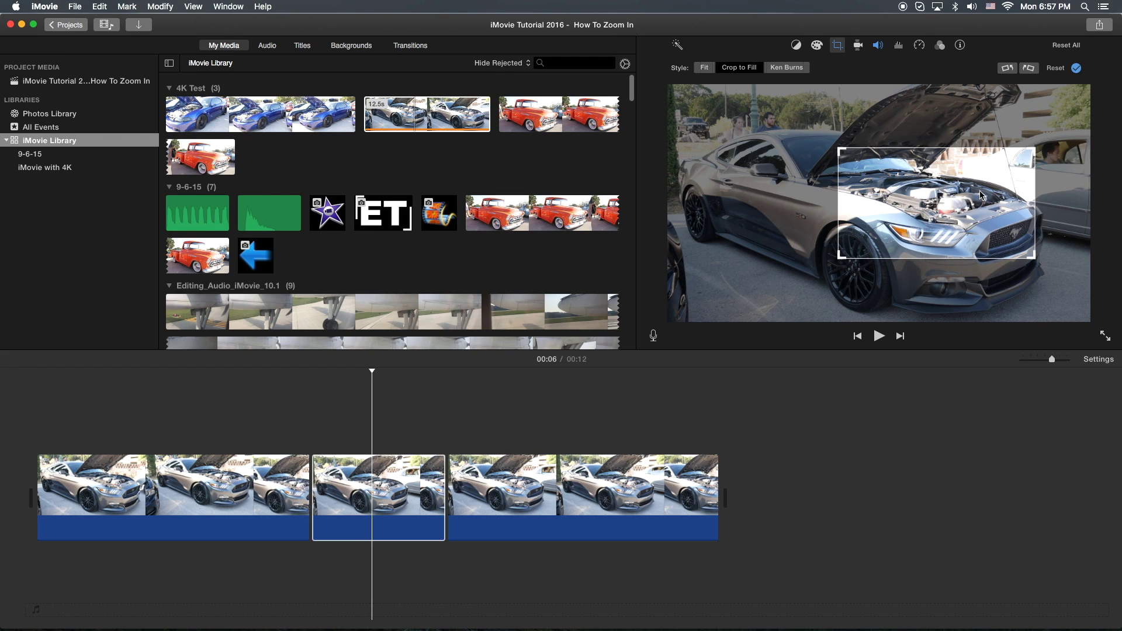
left_click_drag(949, 193, 948, 193)
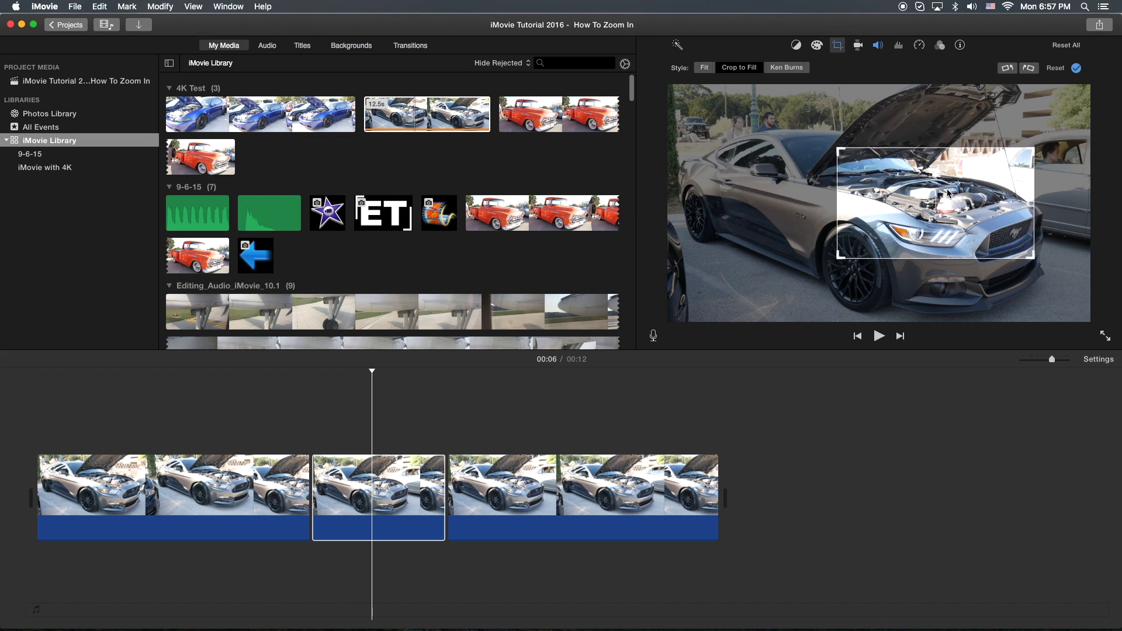
left_click_drag(839, 148, 843, 153)
left_click_drag(972, 235, 962, 202)
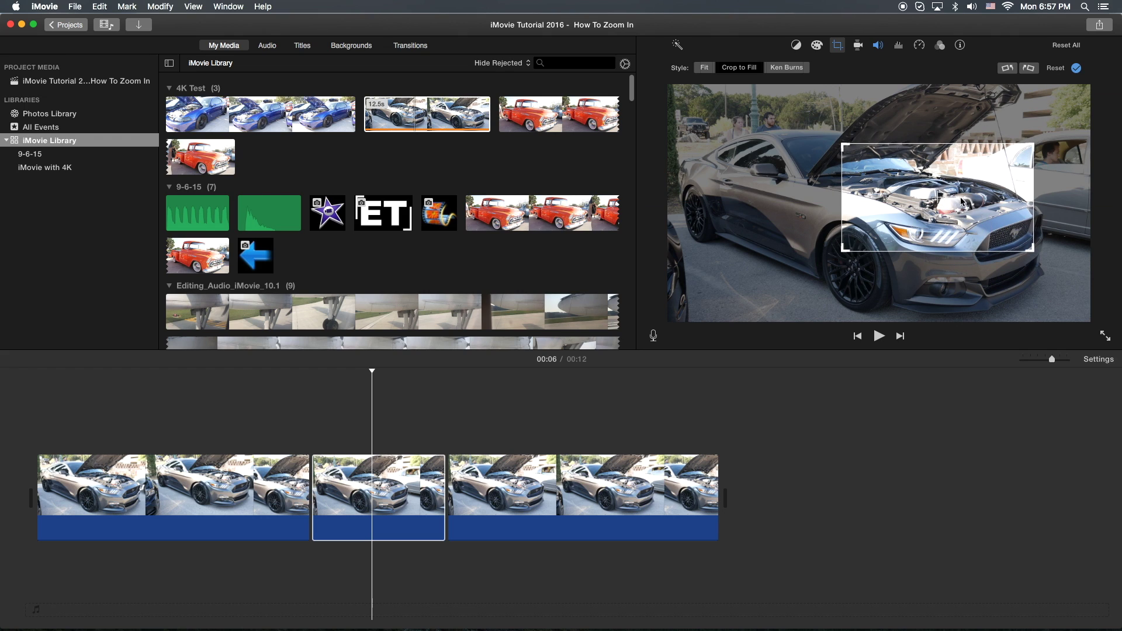
Step: Apply the engine-bay crop and preview the zoomed middle clip from about 00:04
left_click(1076, 68)
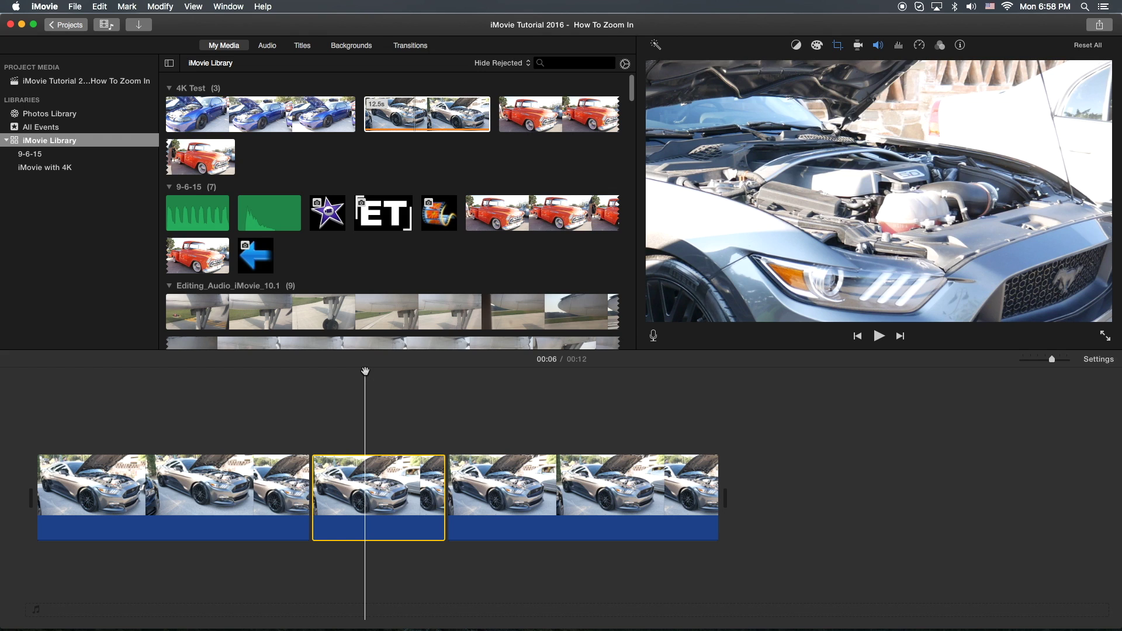
left_click_drag(365, 371, 267, 383)
key("space")
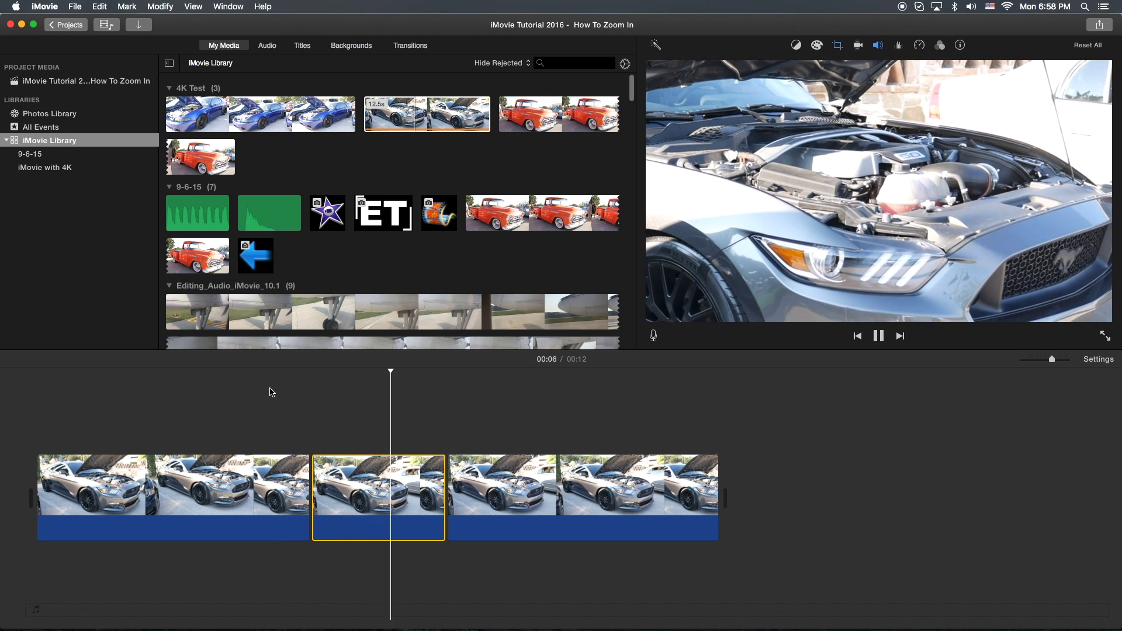
left_click(428, 374)
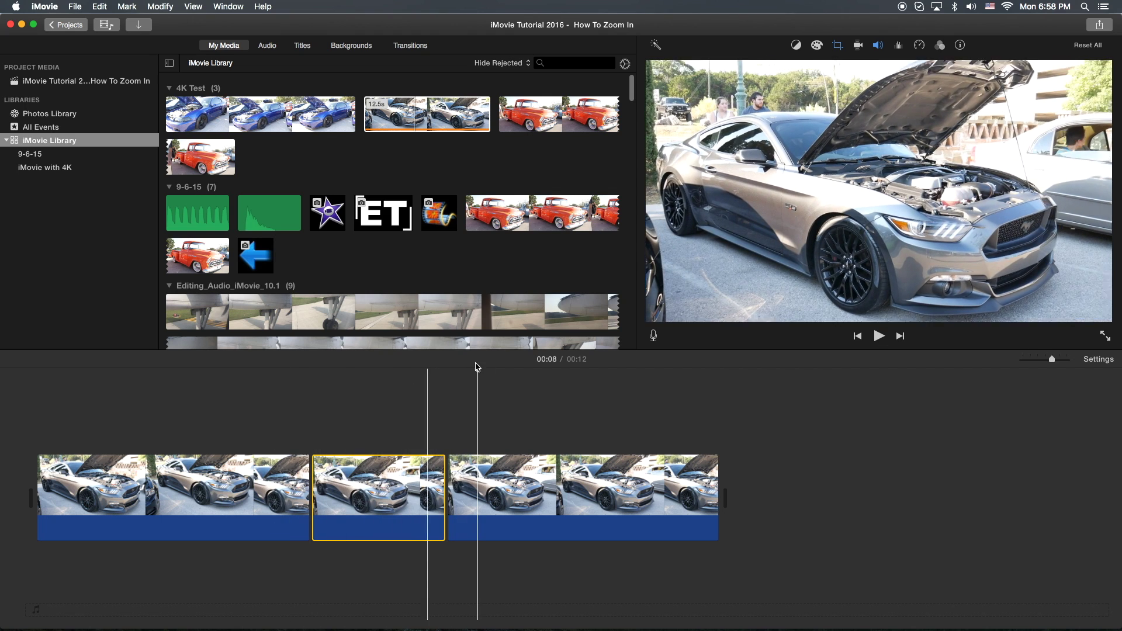
left_click_drag(478, 367, 320, 388)
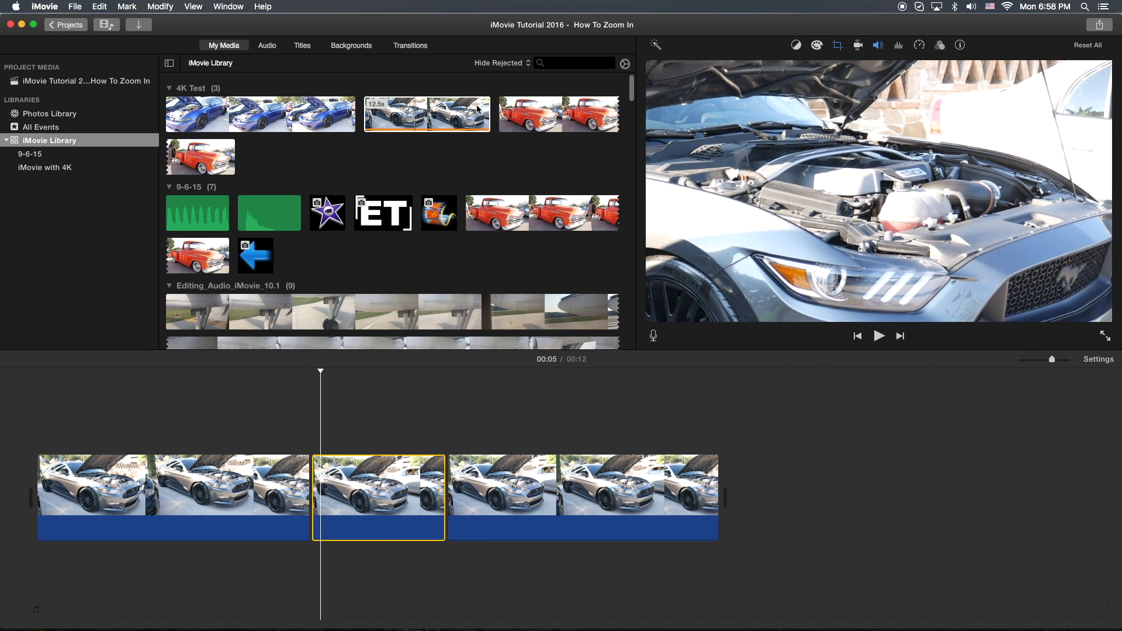
left_click(411, 47)
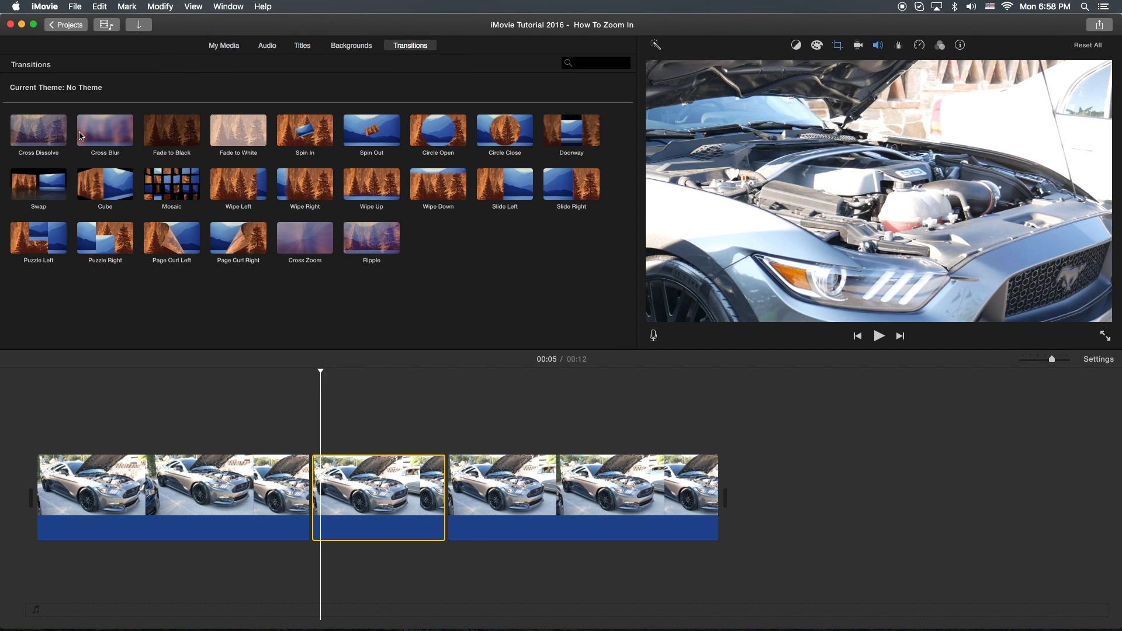
Step: Replace a trial Cross Dissolve with a Cross Zoom between the first two clips
left_click_drag(45, 136, 292, 491)
left_click(254, 433)
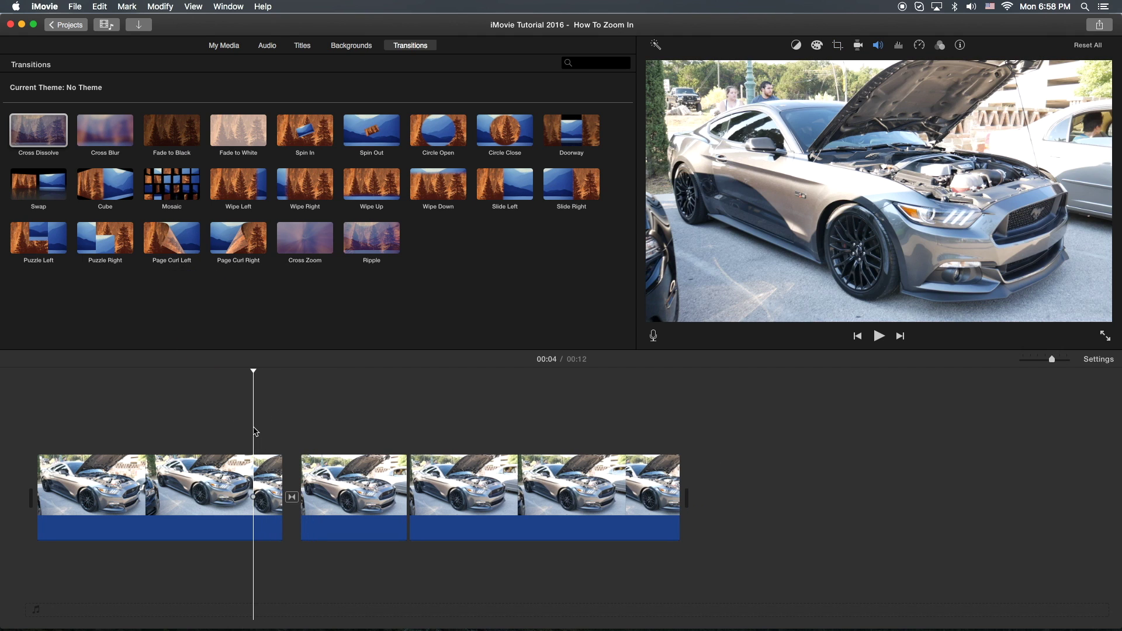
key("space")
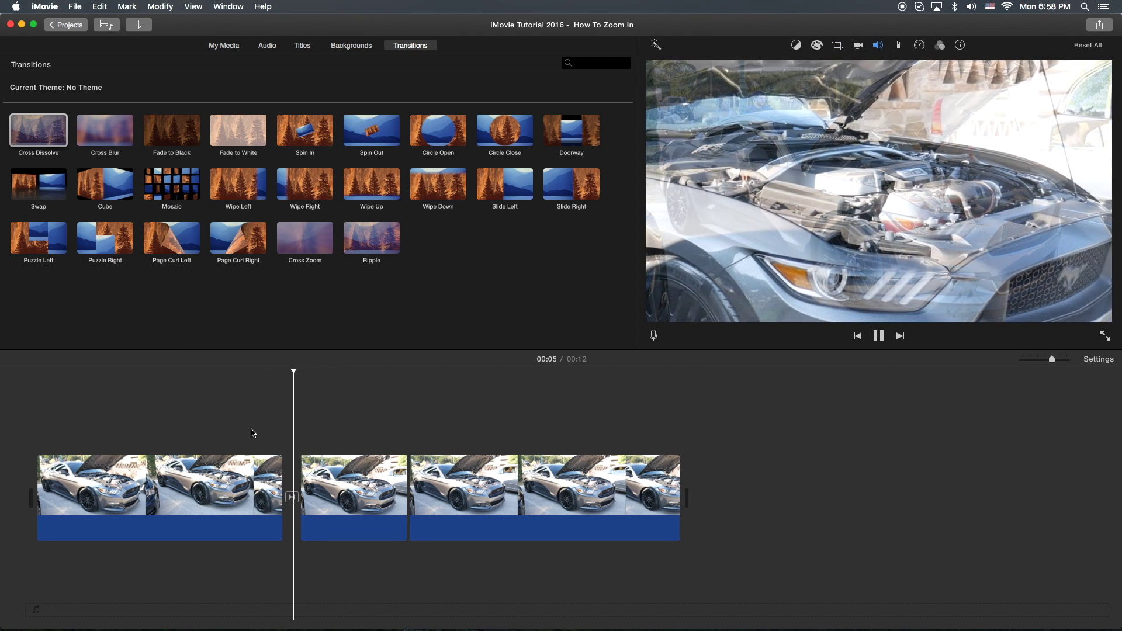
left_click(292, 497)
key("Delete")
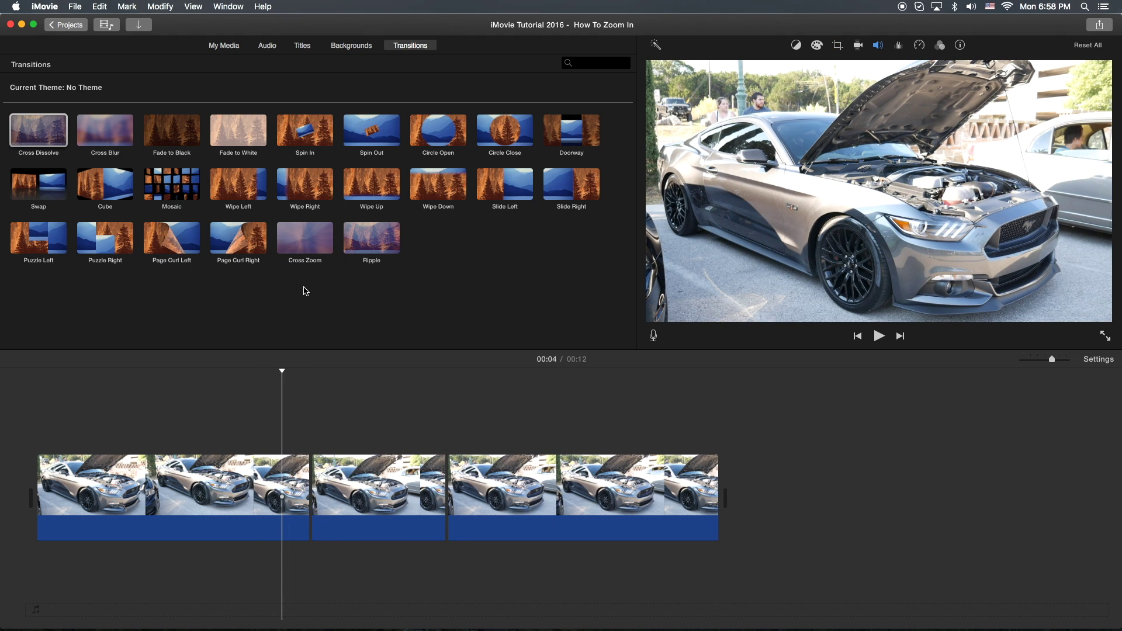
left_click_drag(309, 244, 289, 497)
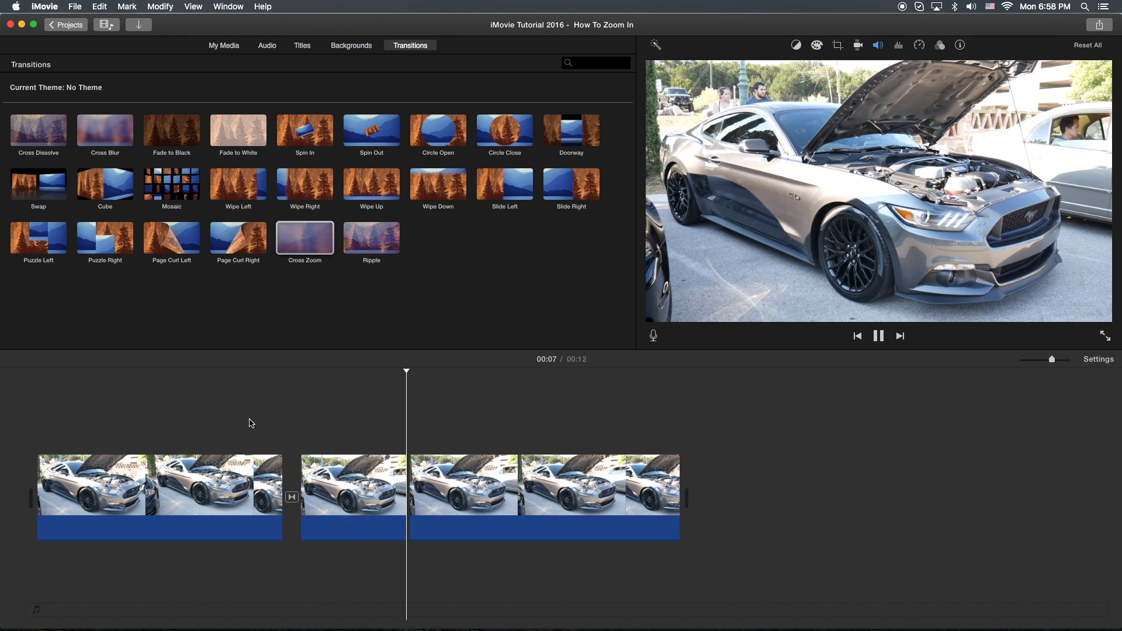
key("space")
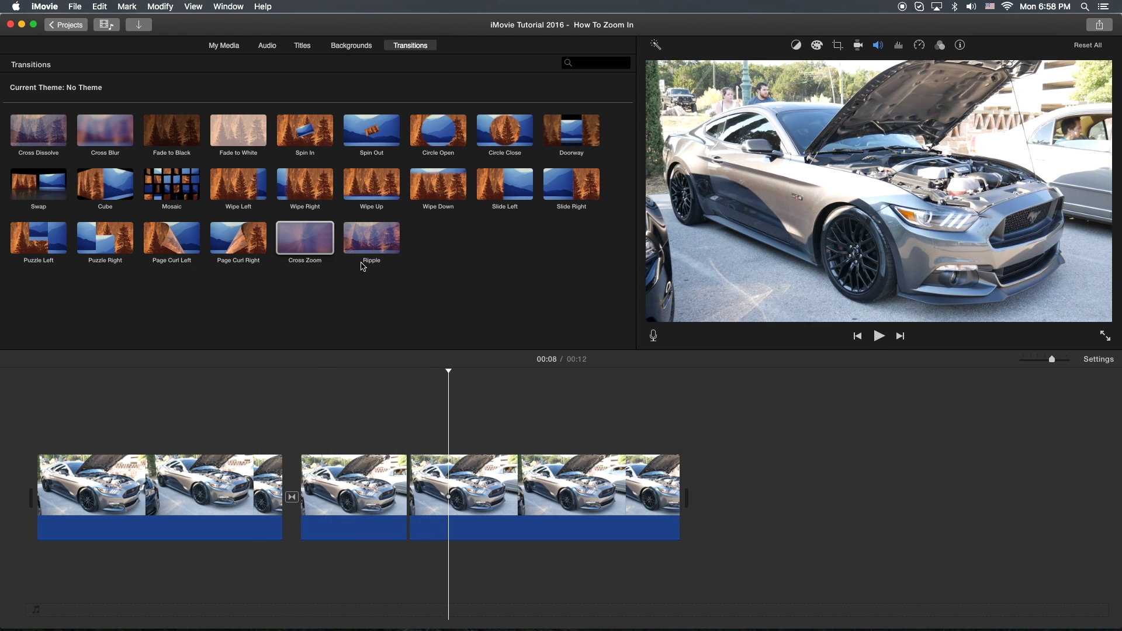
Step: Add a Cross Zoom between clips two and three, preview it, then split at 00:09
left_click_drag(306, 237, 389, 494)
left_click(353, 429)
key("space")
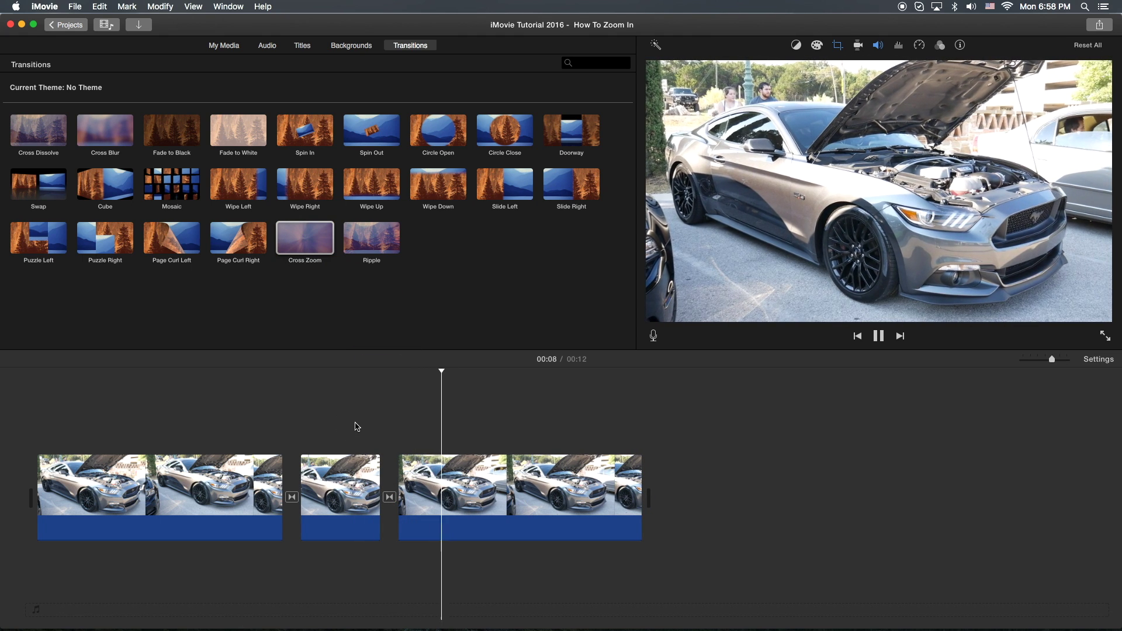
left_click(250, 406)
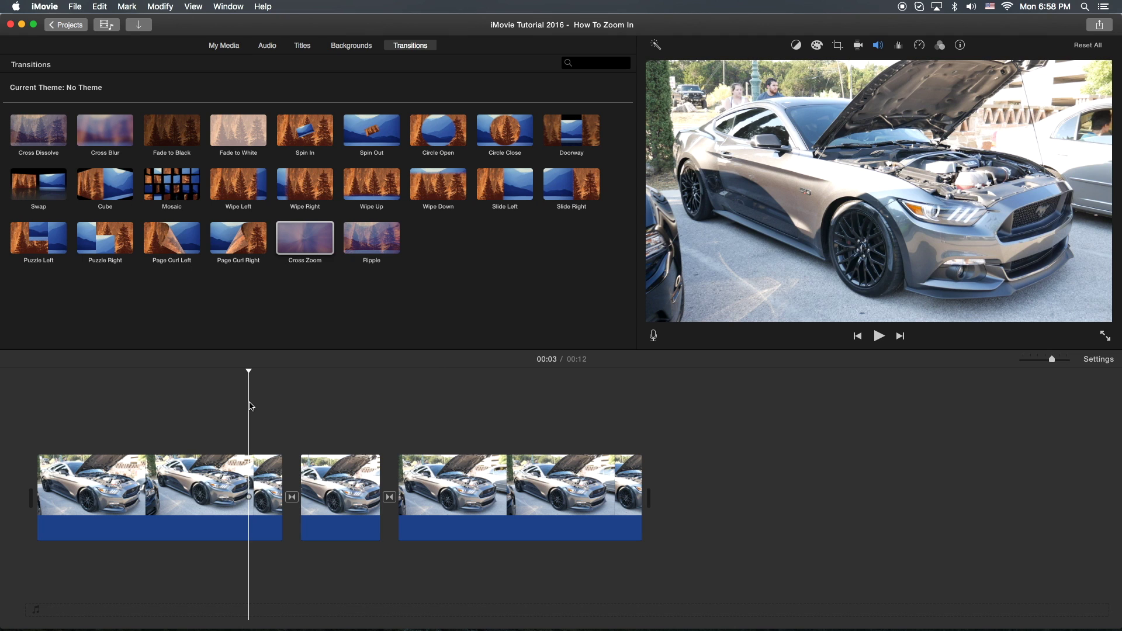
key("space")
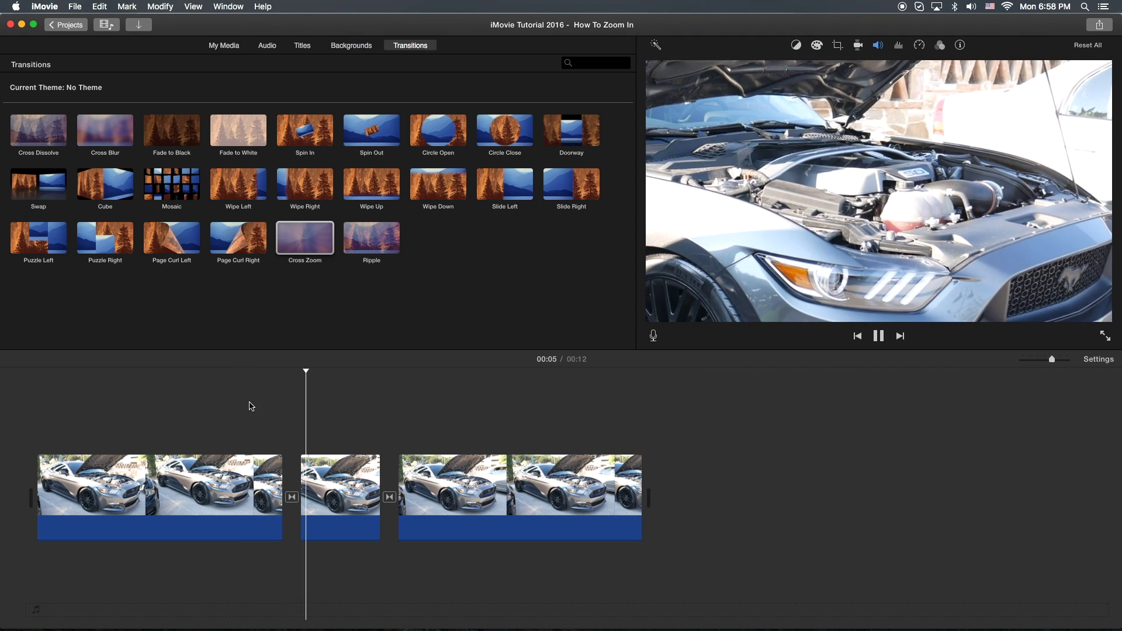
key("space")
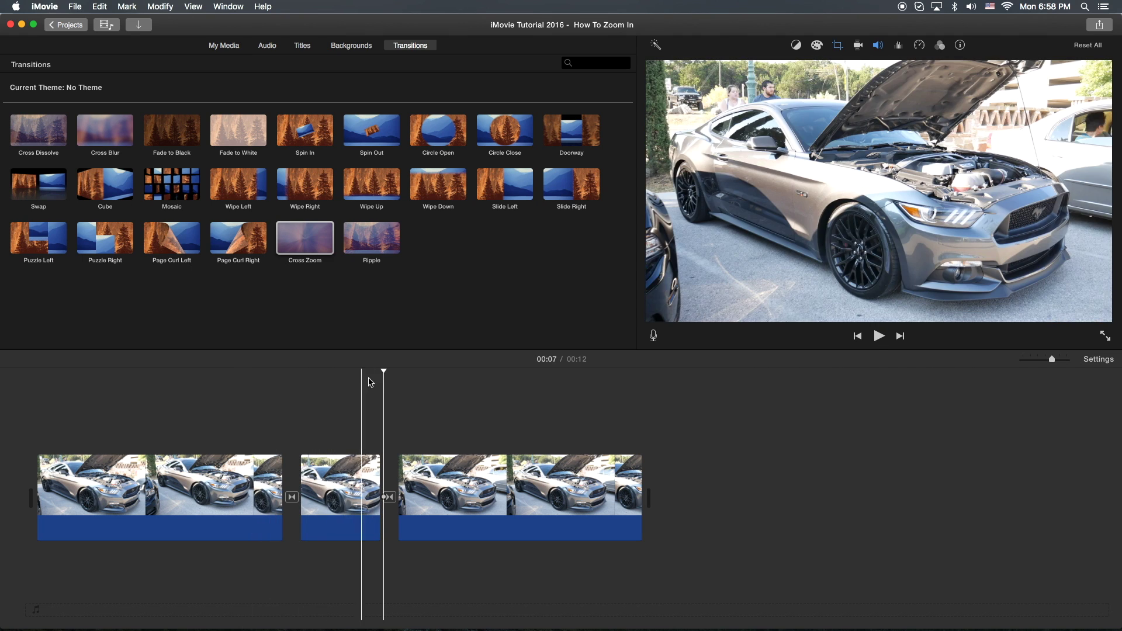
left_click_drag(386, 380, 454, 390)
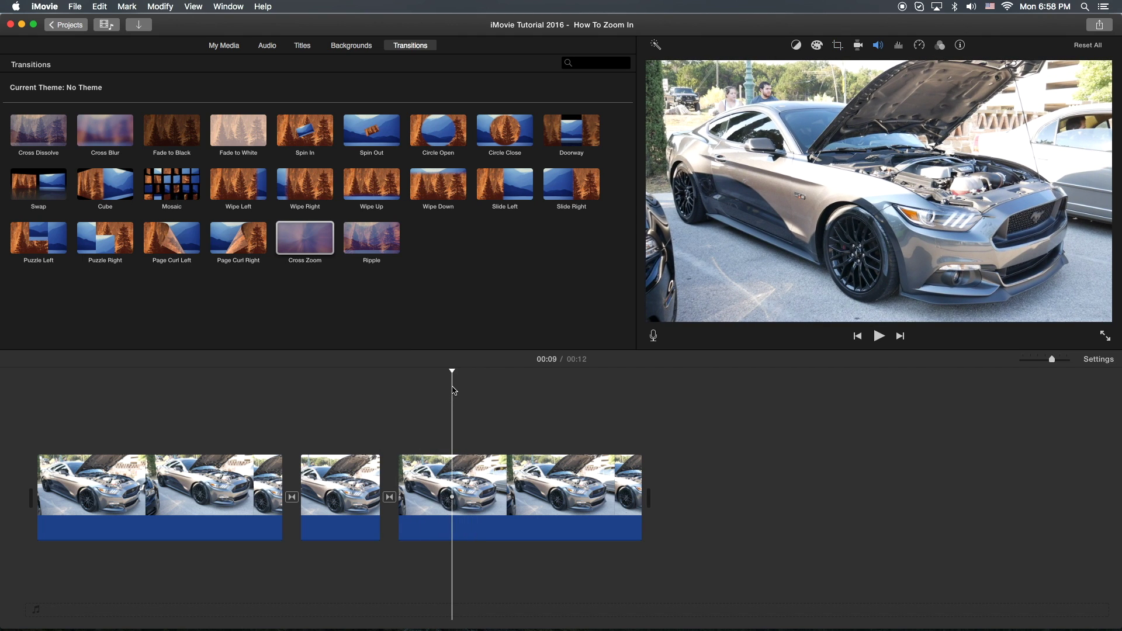
key("super+b")
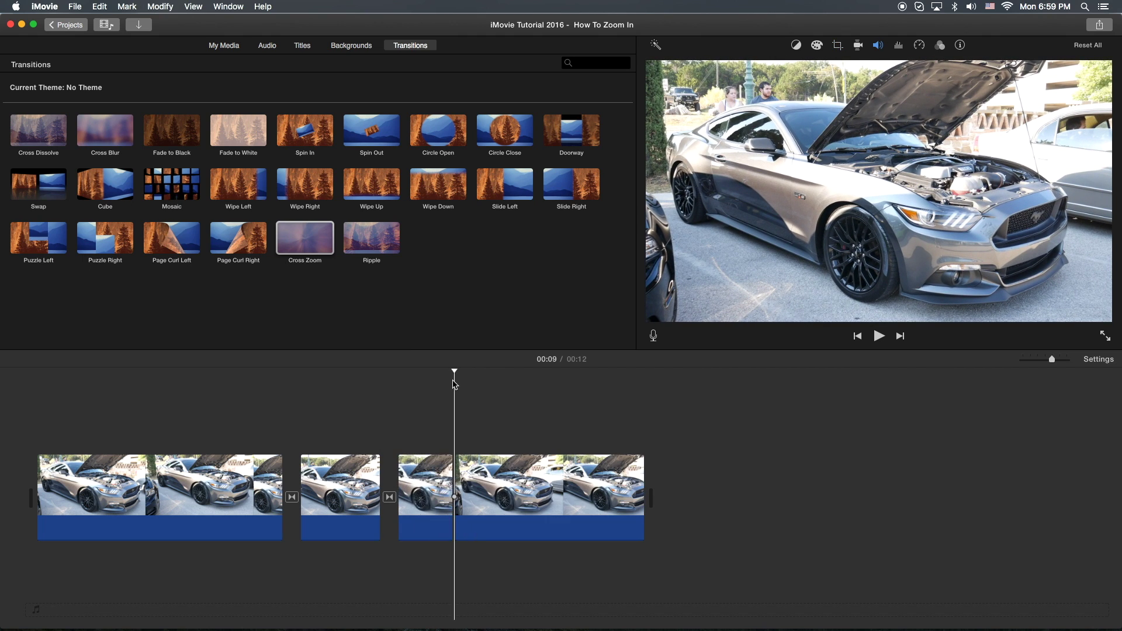
Step: Split the last clip again a bit later with Cmd+B and select the 1.1-second piece
left_click_drag(457, 375, 516, 380)
key("super+b")
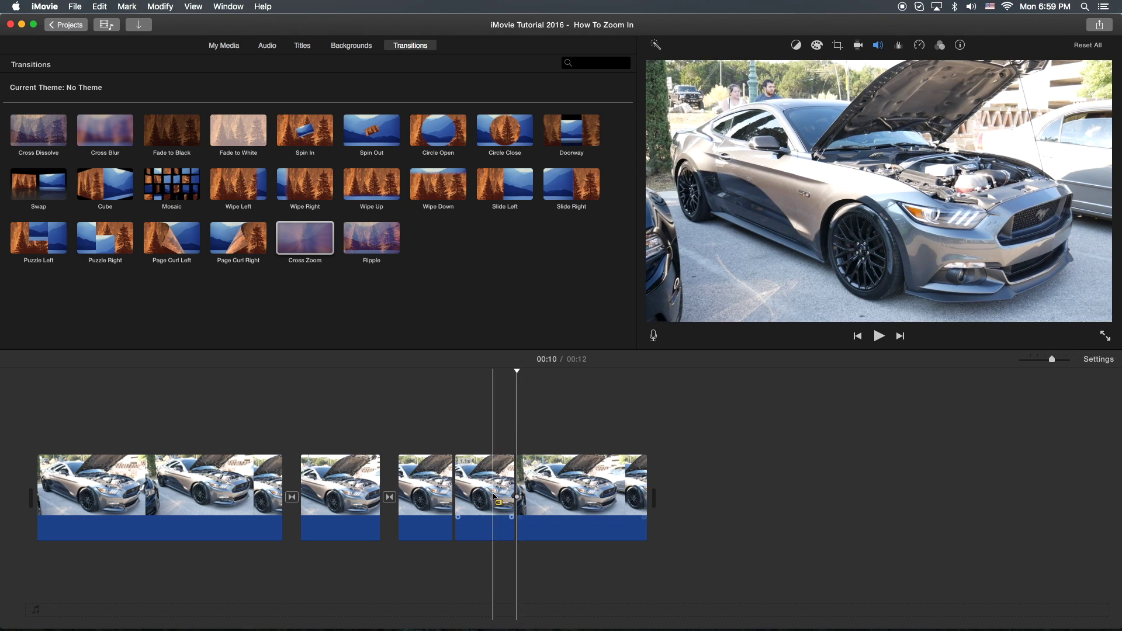
right_click(520, 484)
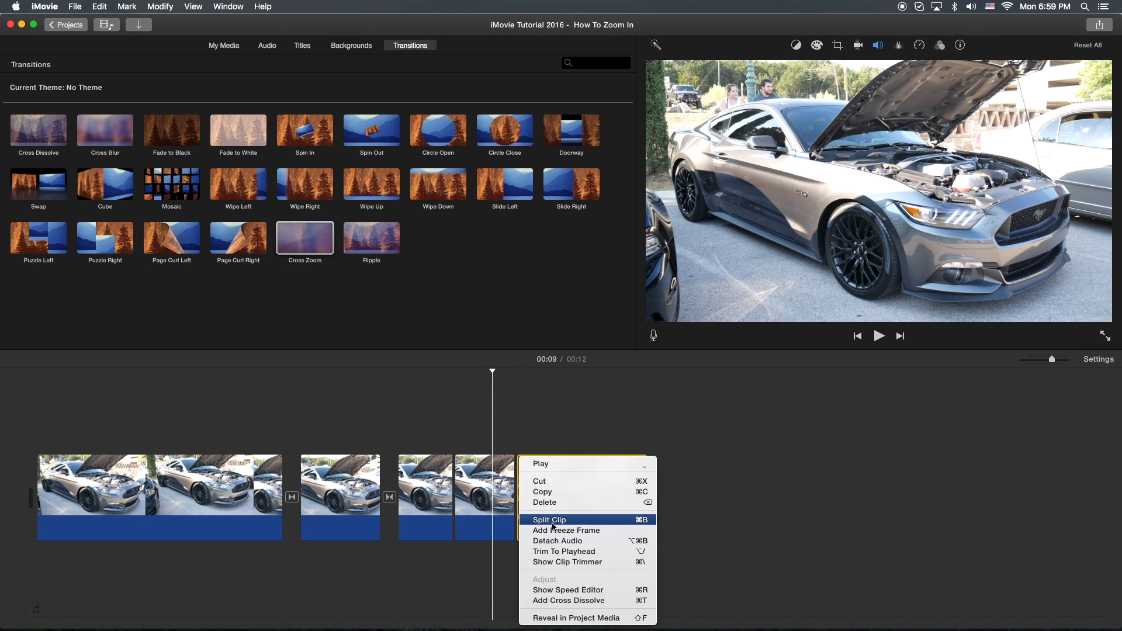
left_click(164, 7)
left_click(163, 7)
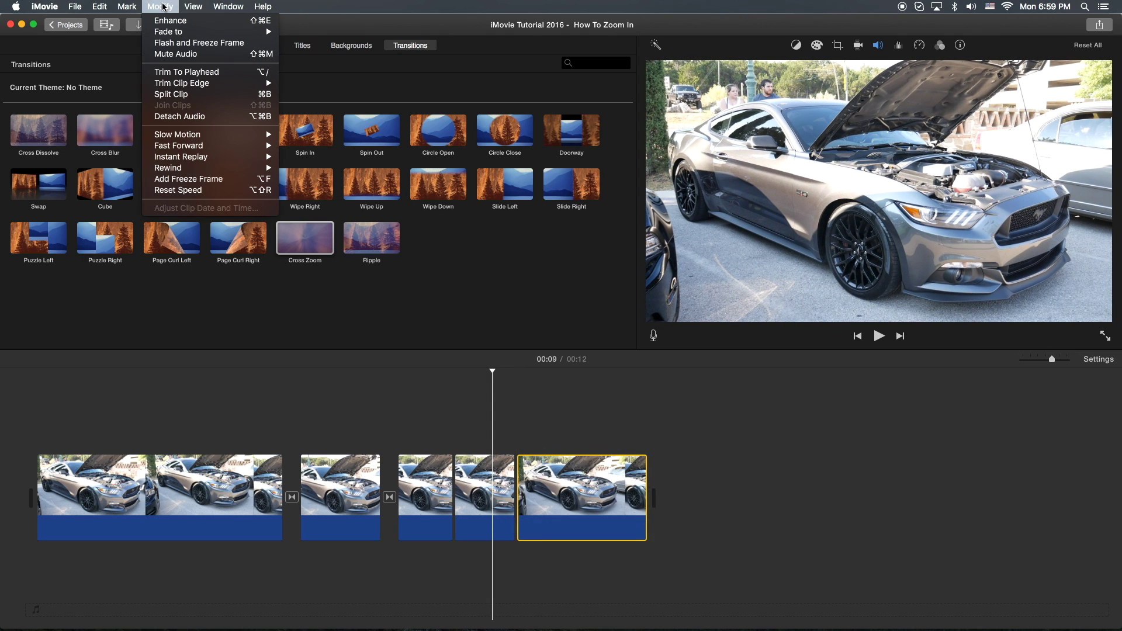
left_click(169, 8)
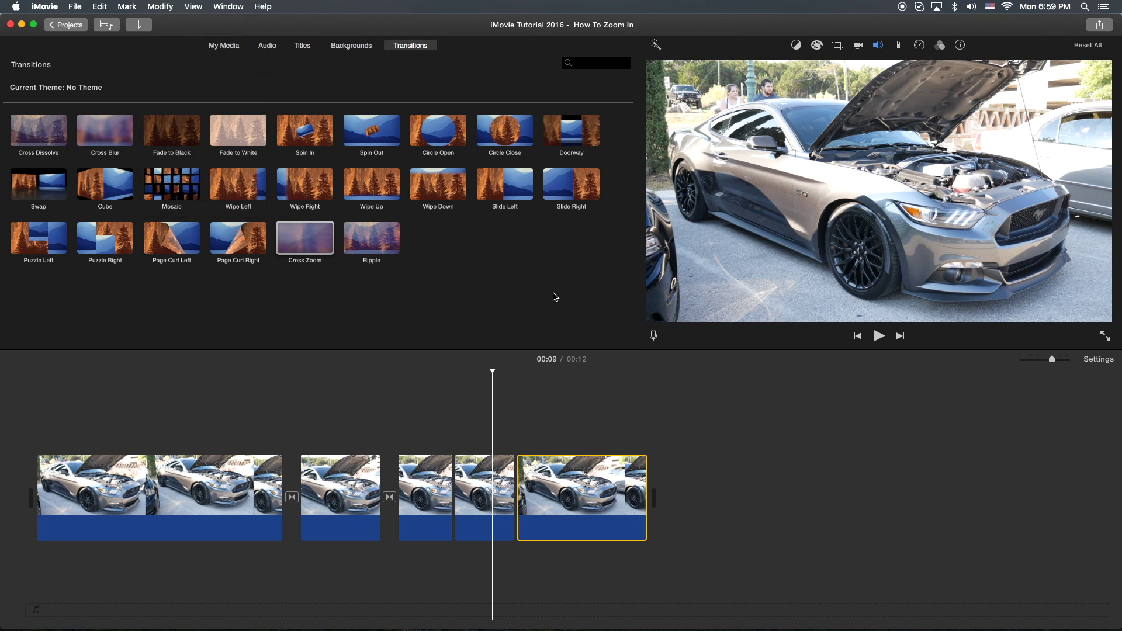
left_click(478, 503)
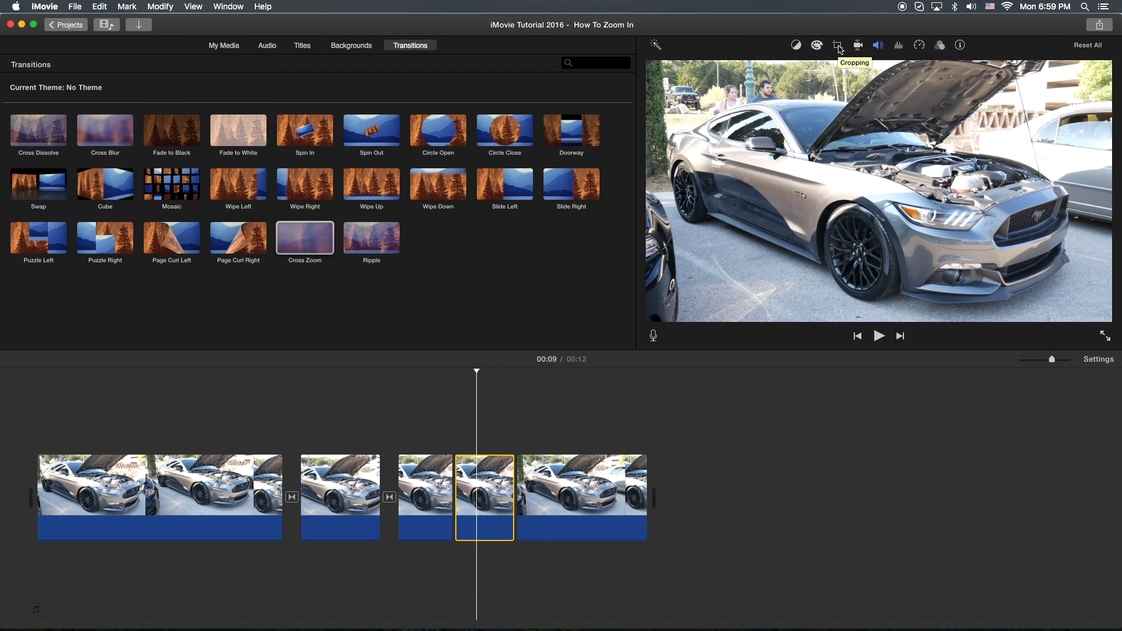
Step: Crop the 1.1-second piece to fill, framing the Mustang's front wheel and lower bumper
left_click(838, 45)
left_click(738, 69)
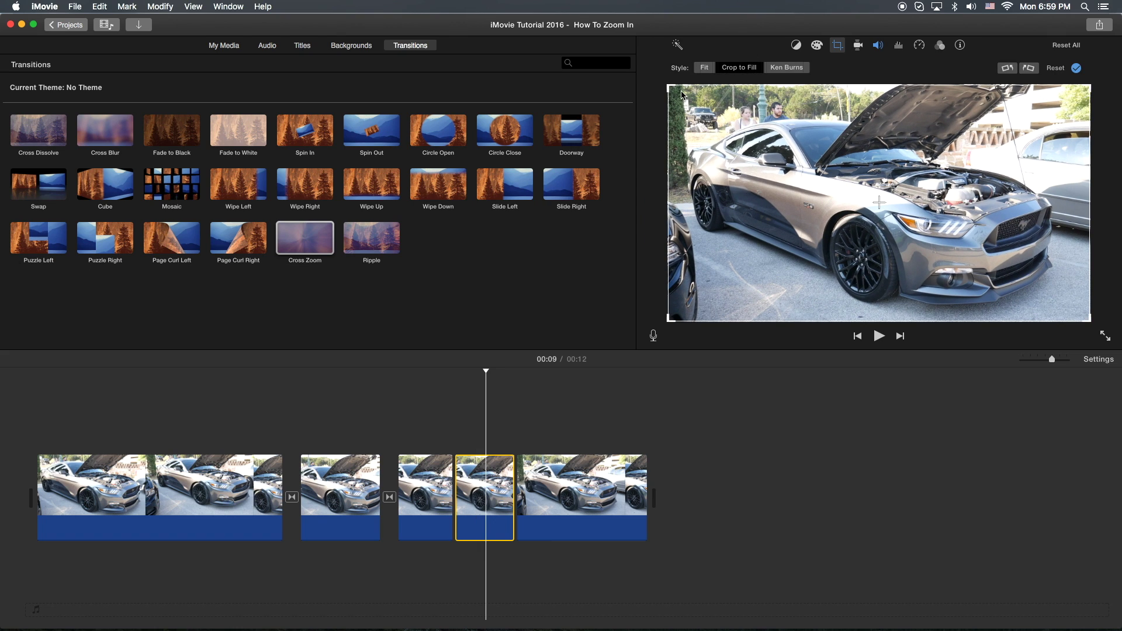
left_click_drag(673, 91, 949, 279)
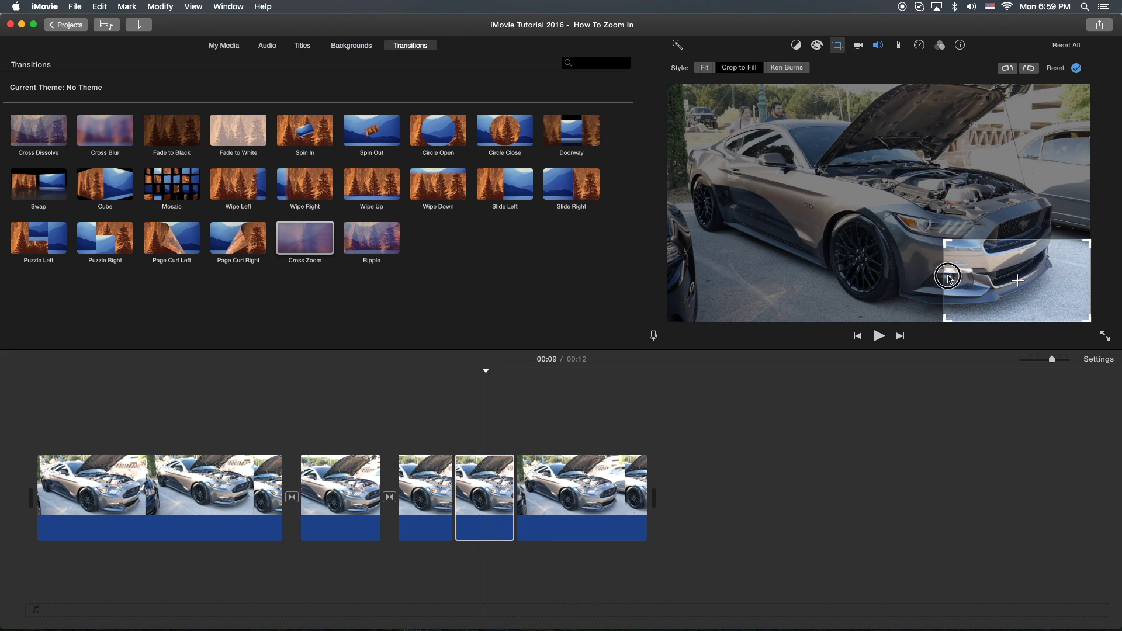
left_click_drag(1055, 286, 900, 252)
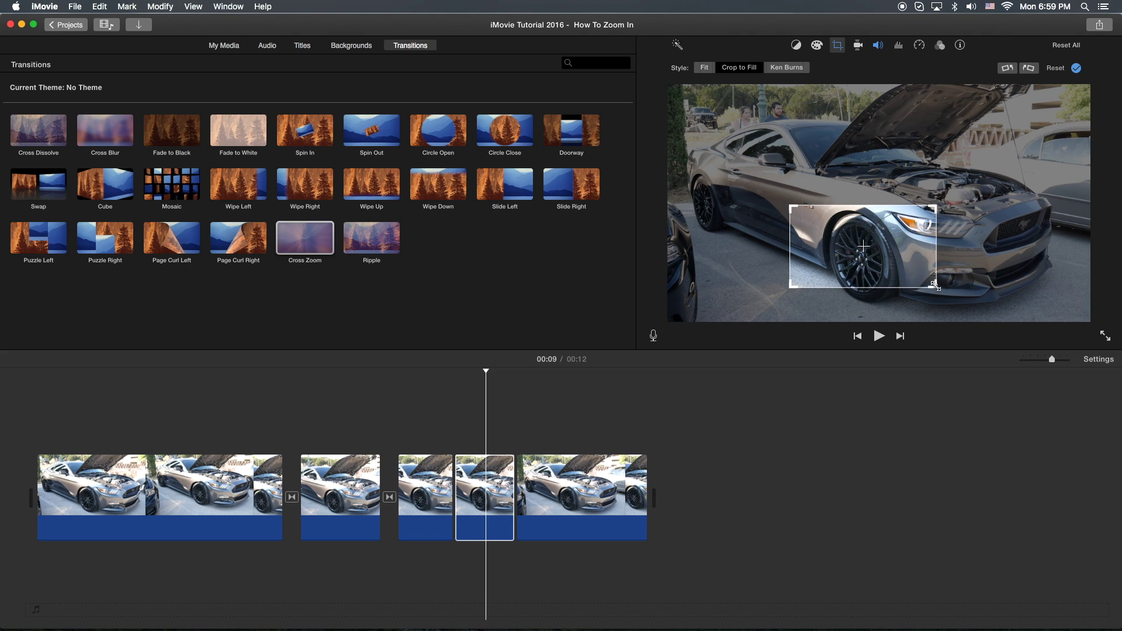
left_click_drag(934, 285, 950, 317)
left_click_drag(910, 229, 904, 233)
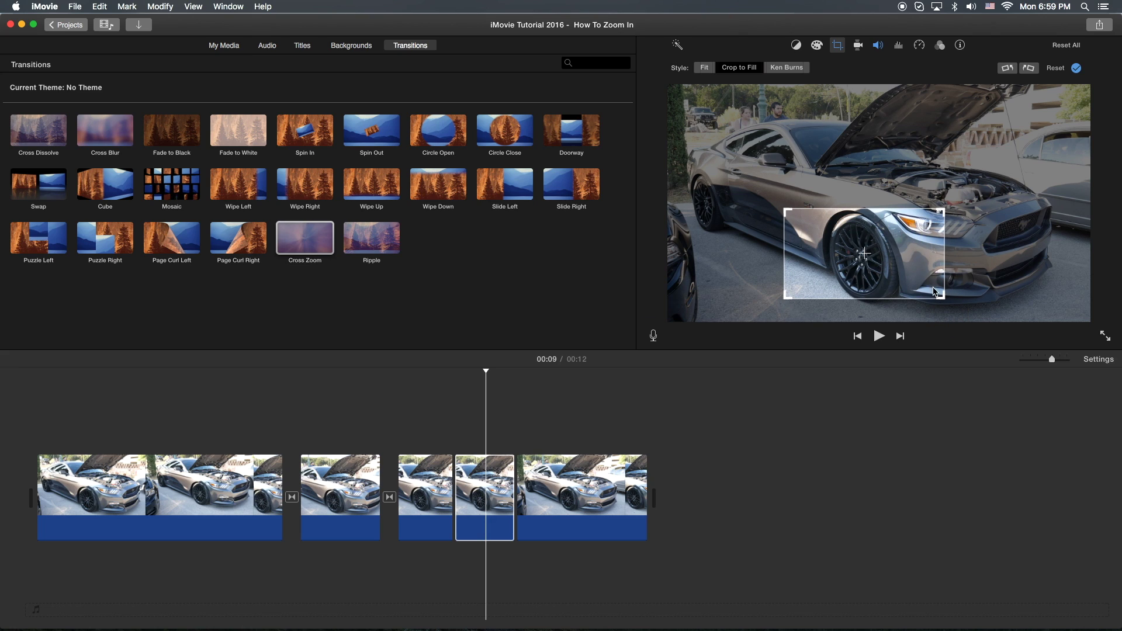
left_click_drag(945, 303, 963, 321)
left_click_drag(939, 283, 927, 286)
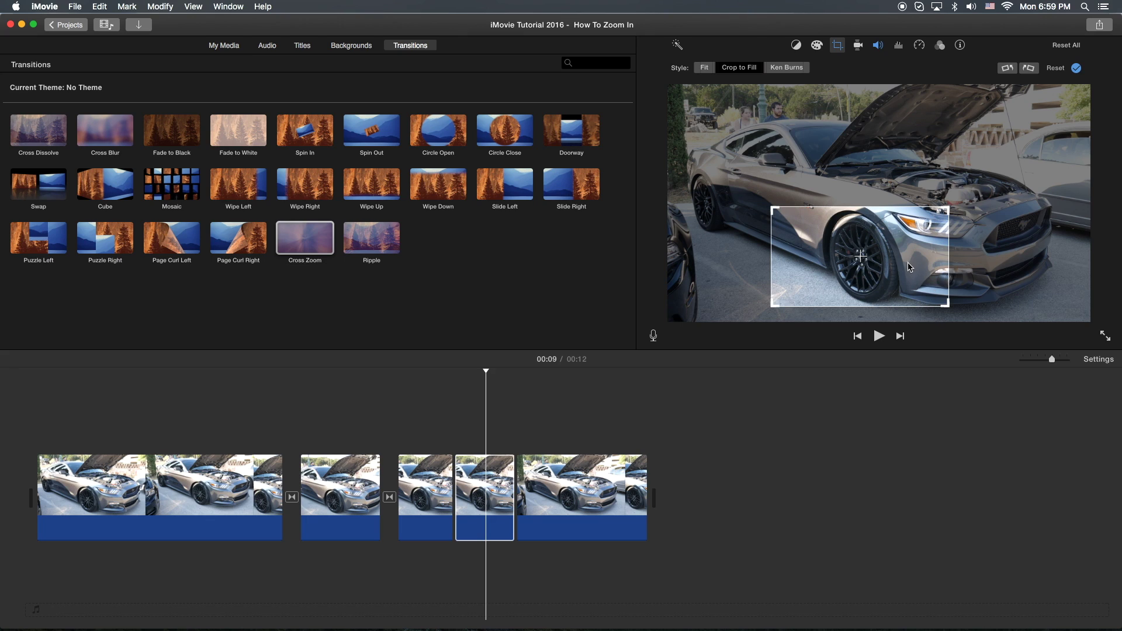
left_click_drag(909, 268, 910, 263)
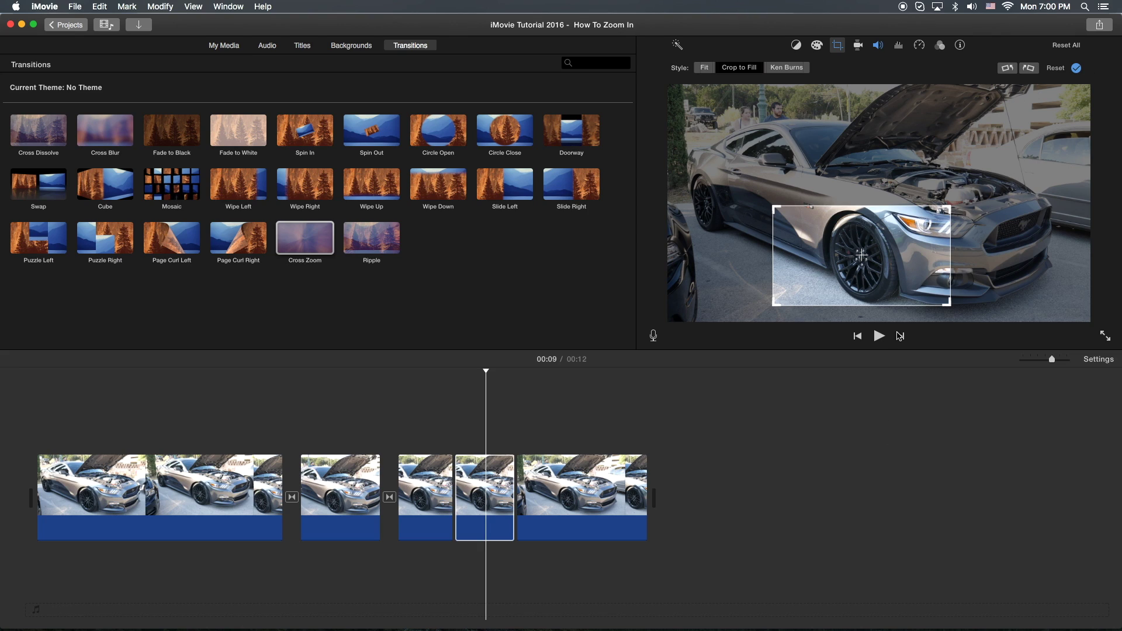
left_click(815, 401)
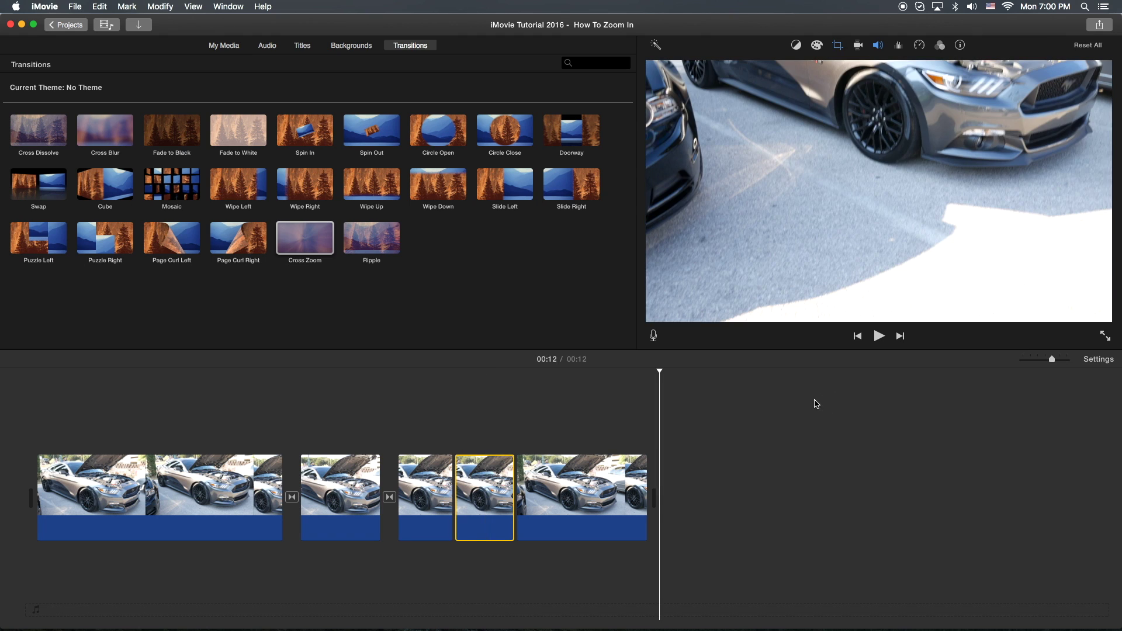
Step: Preview the wheel close-up, then place a Circle Open transition at the cut before it
left_click(426, 394)
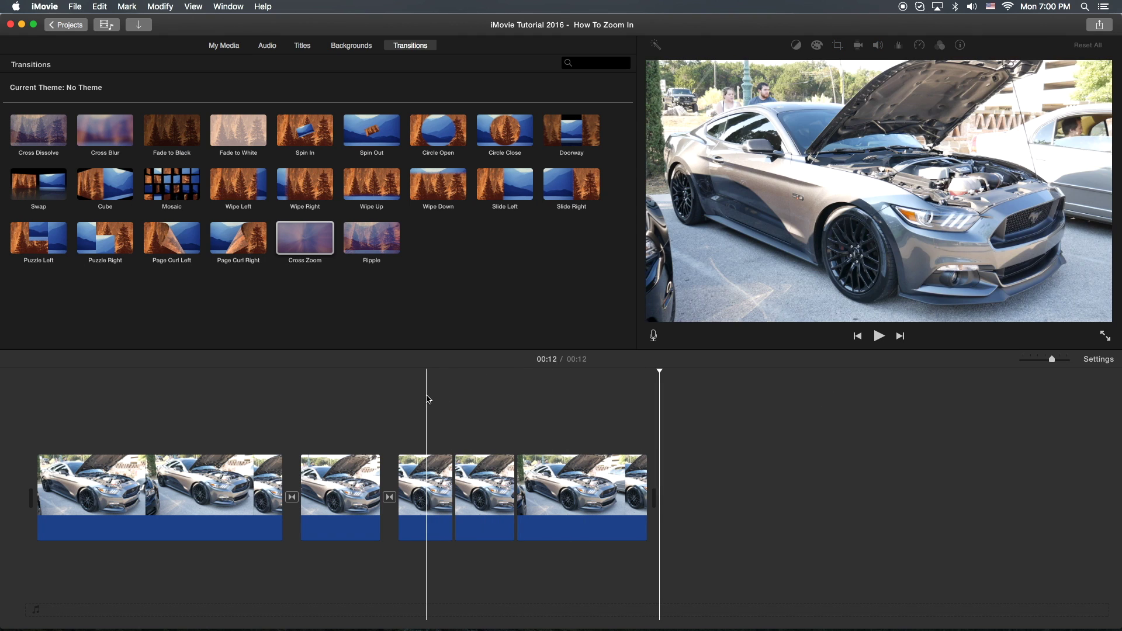
key("space")
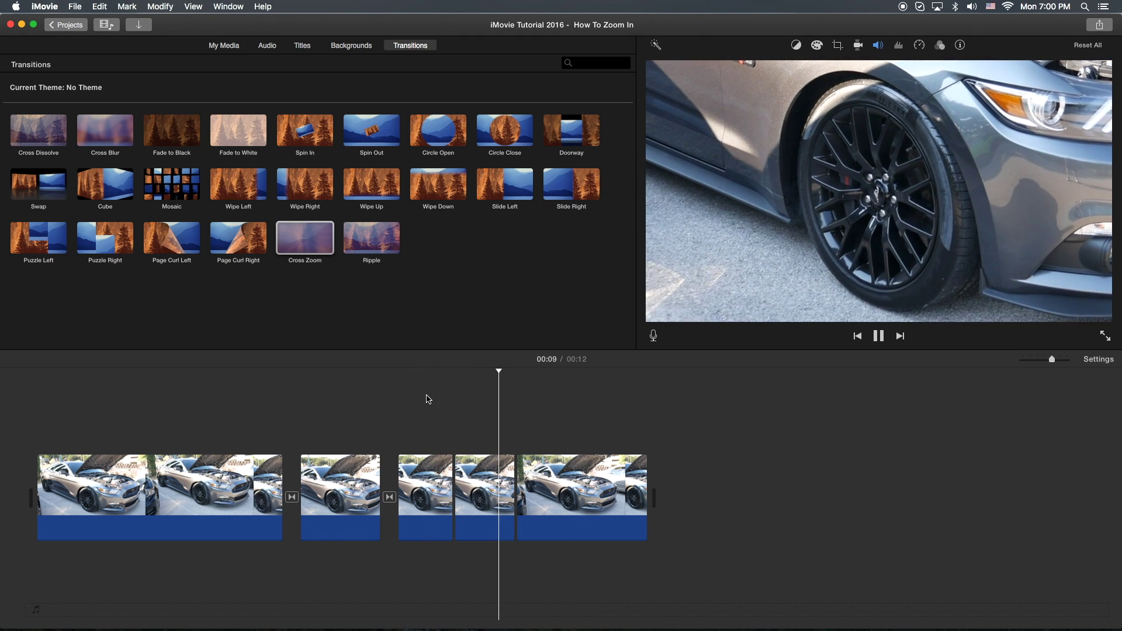
key("space")
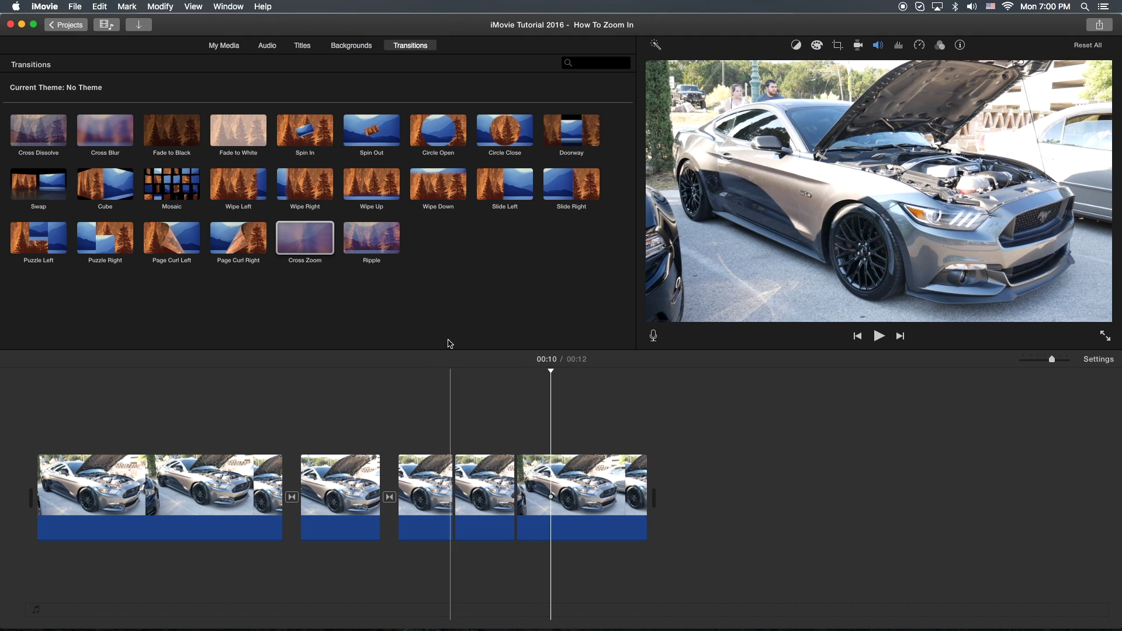
left_click(343, 186)
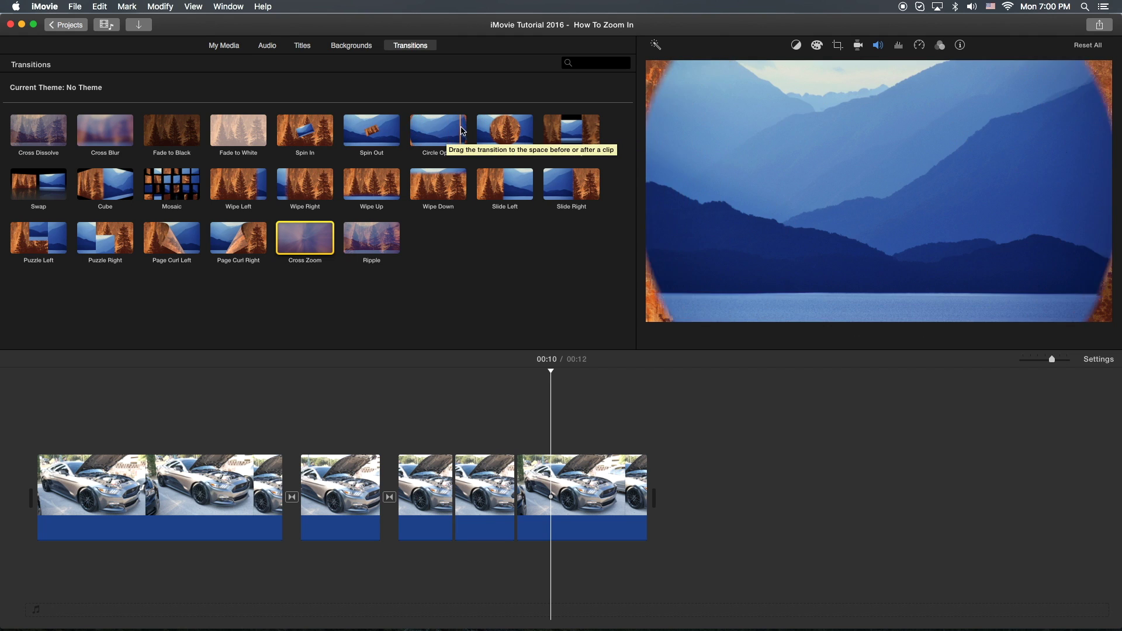
left_click_drag(450, 130, 456, 451)
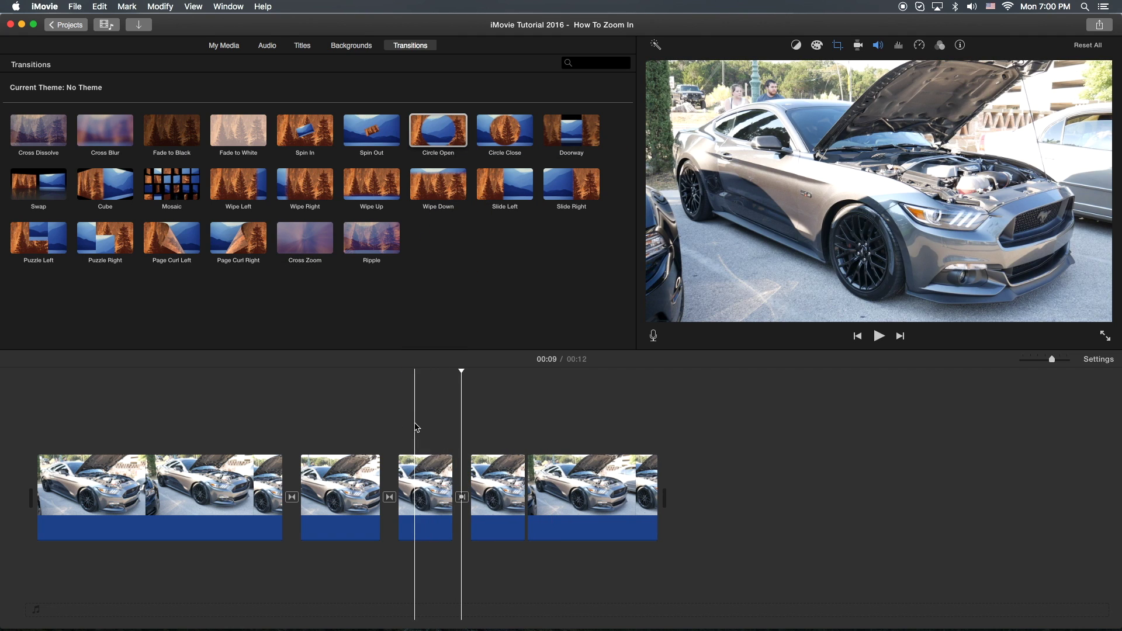